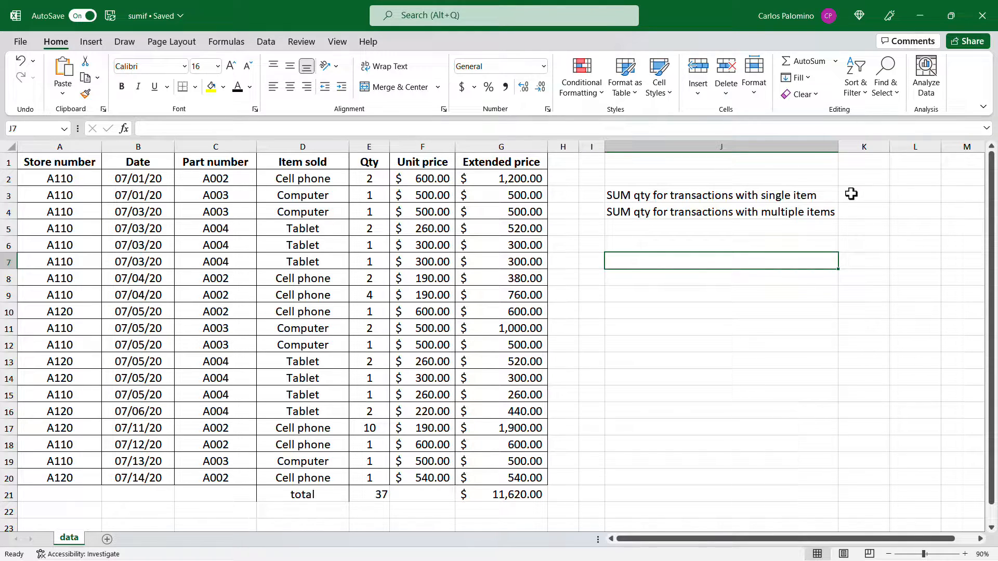
Step: In K3, sum the single-item transaction quantities with SUMIF over E2:E20 using the criterion "=1"
{"action": "left_click", "coordinate": [851, 194]}
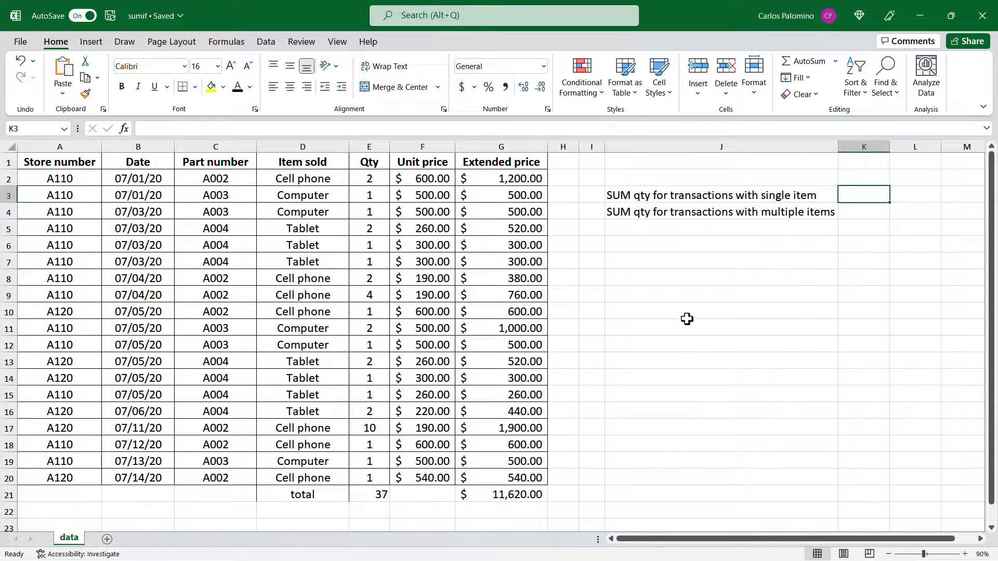
{"action": "type", "text": "="}
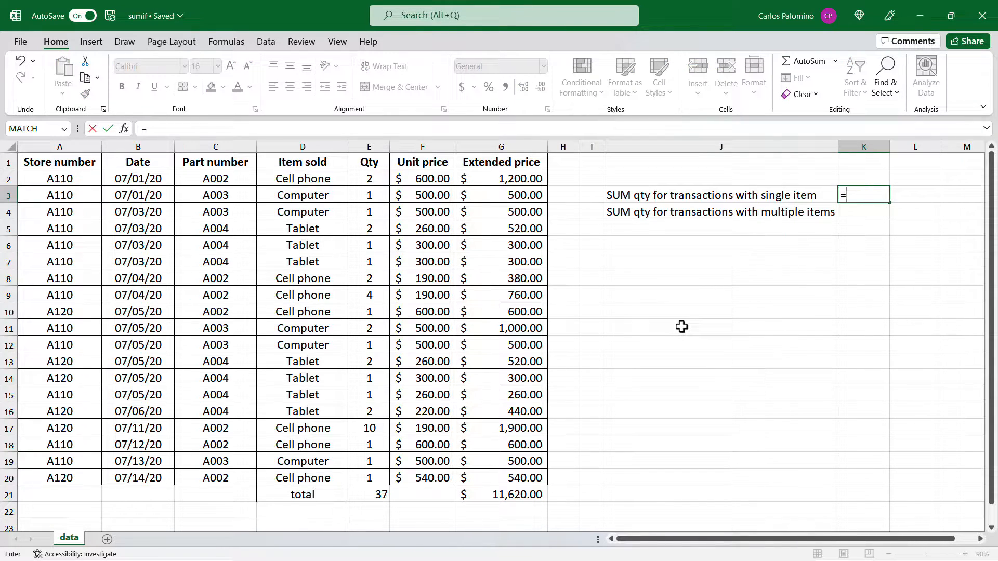
{"action": "type", "text": "sumif("}
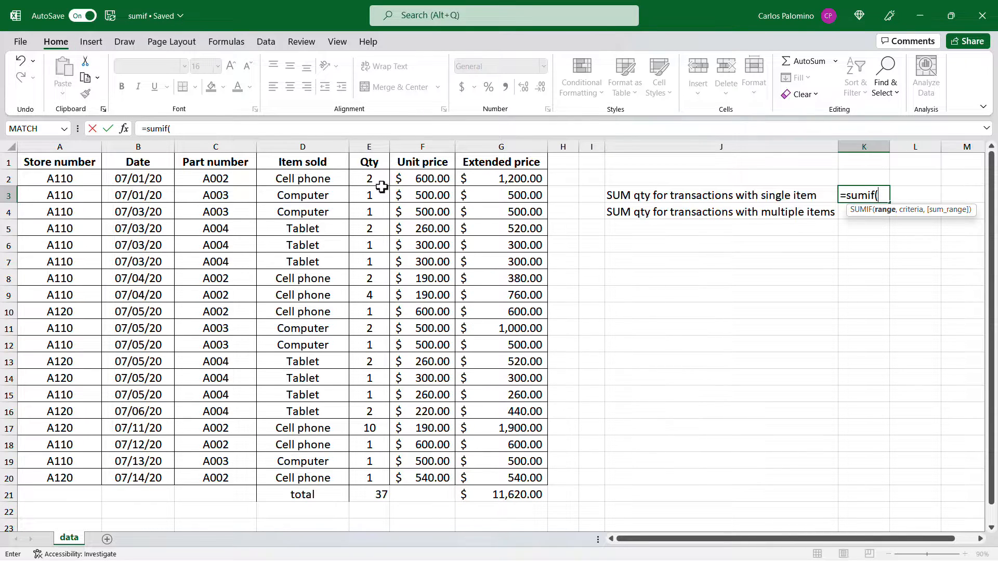
{"action": "left_click_drag", "start_coordinate": [369, 178], "coordinate": [366, 474]}
{"action": "type", "text": ","}
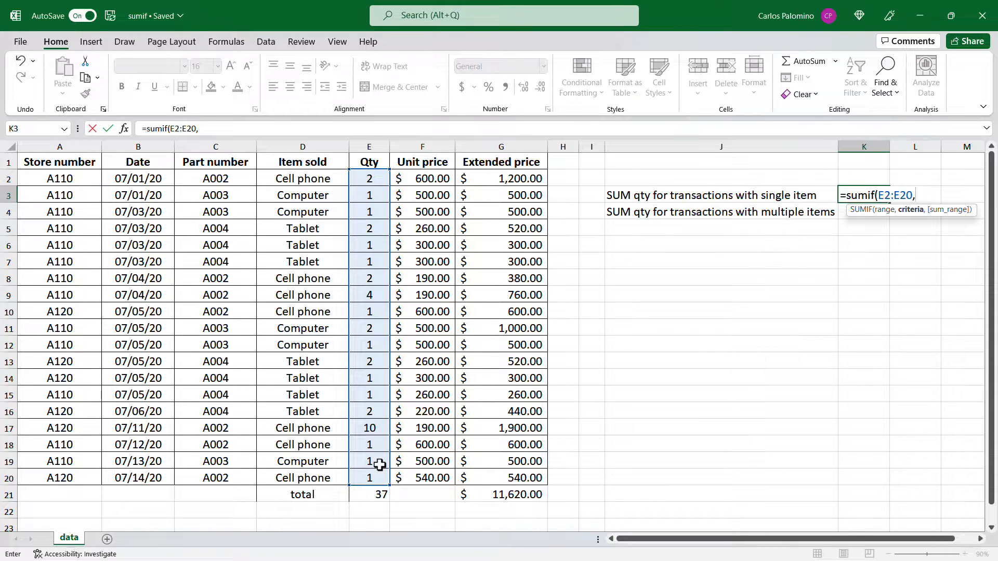
{"action": "type", "text": "\"=1\")"}
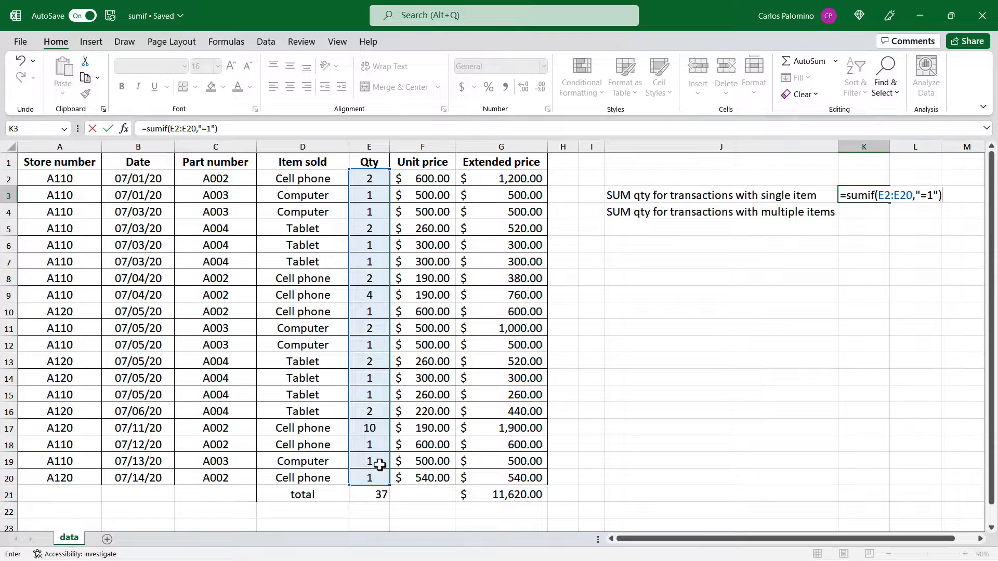
{"action": "key", "text": "Return"}
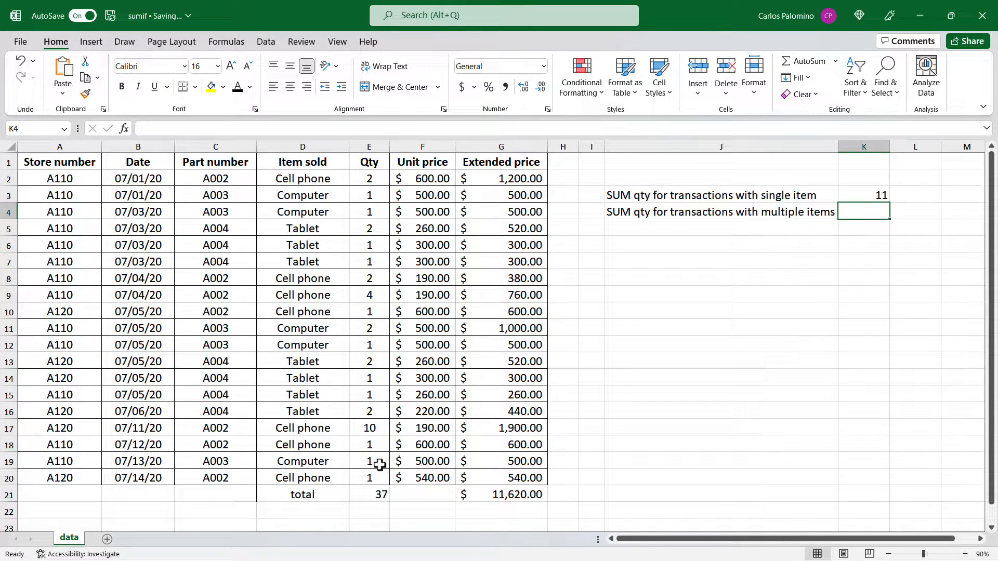
Step: In K4, sum the multiple-item transaction quantities with SUMIF over E2:E20 using the criterion ">1"
{"action": "type", "text": "="}
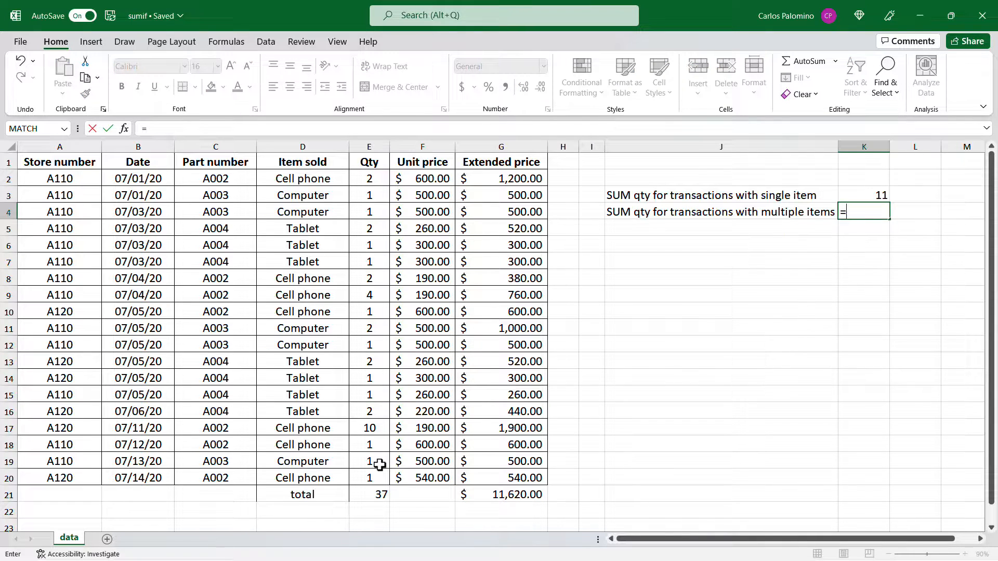
{"action": "type", "text": "sumif("}
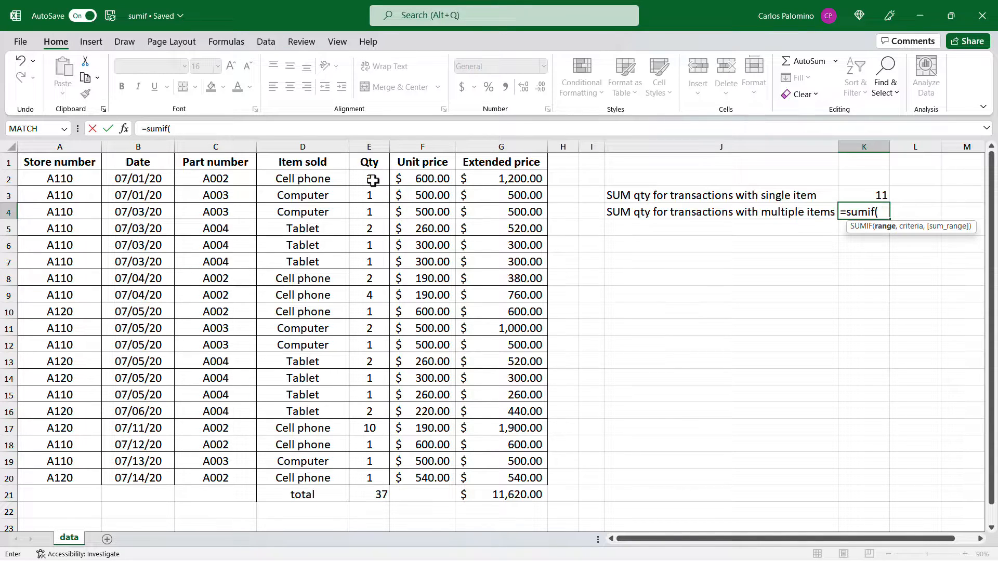
{"action": "left_click_drag", "start_coordinate": [373, 179], "coordinate": [375, 478]}
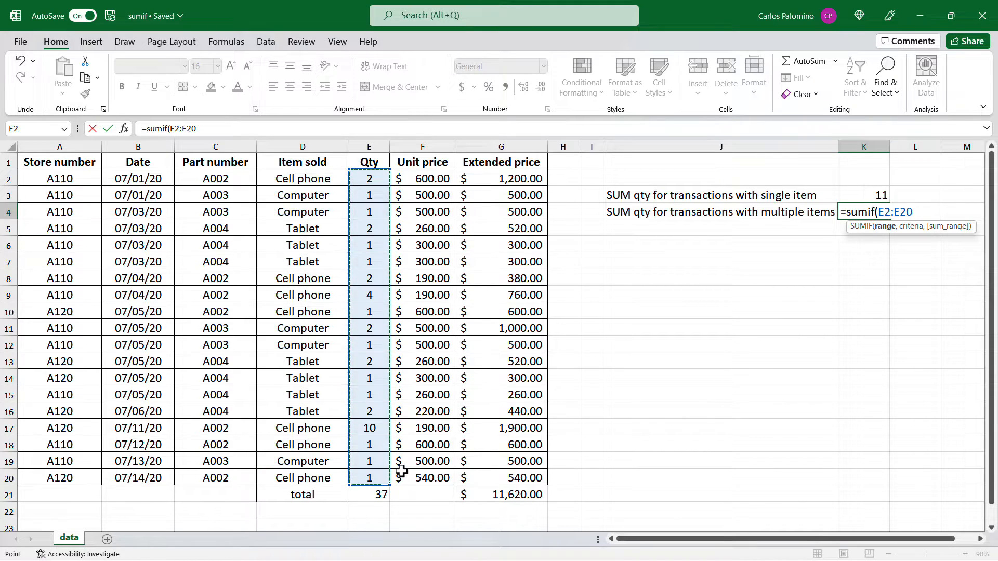
{"action": "type", "text": ","}
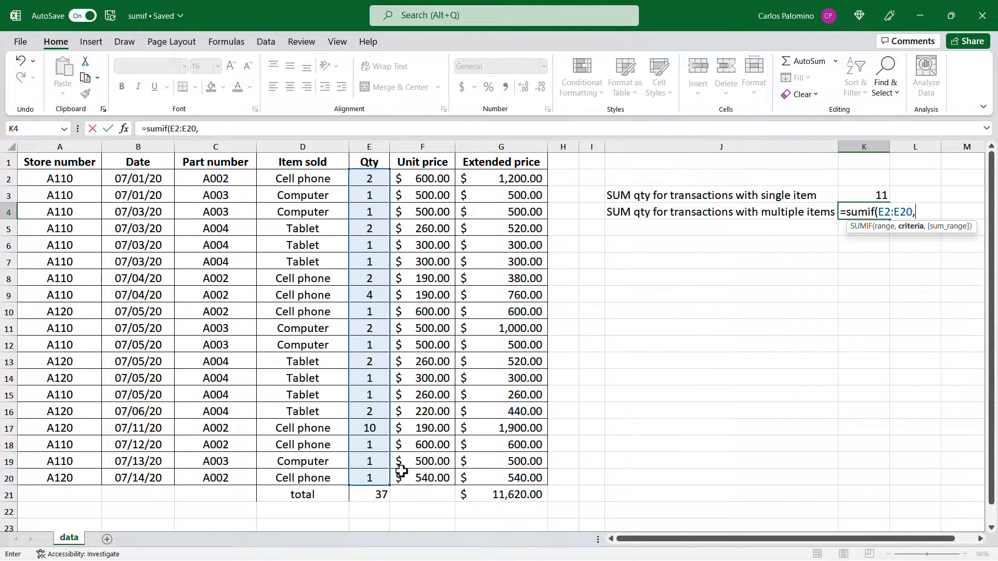
{"action": "type", "text": "\">1\")"}
{"action": "key", "text": "Return"}
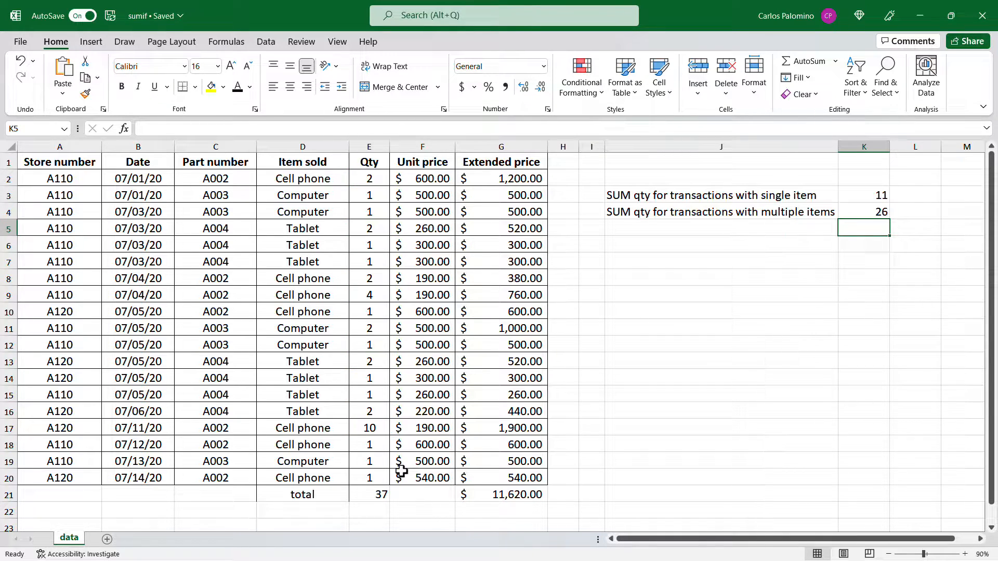
Step: Total the two quantity results K3:K4 in K5 with a SUM formula
{"action": "type", "text": "=sum("}
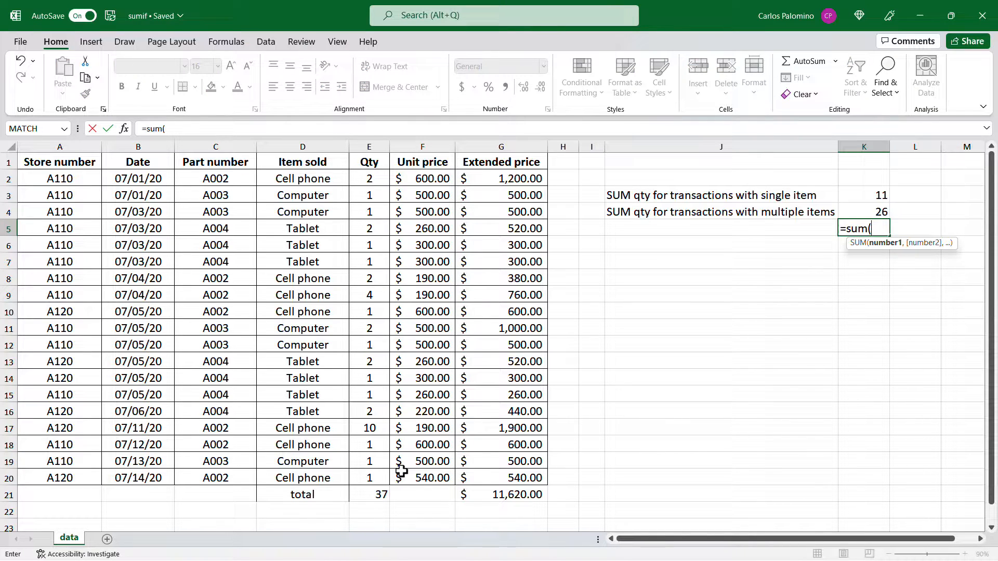
{"action": "key", "text": "Up"}
{"action": "key", "text": "shift+Up"}
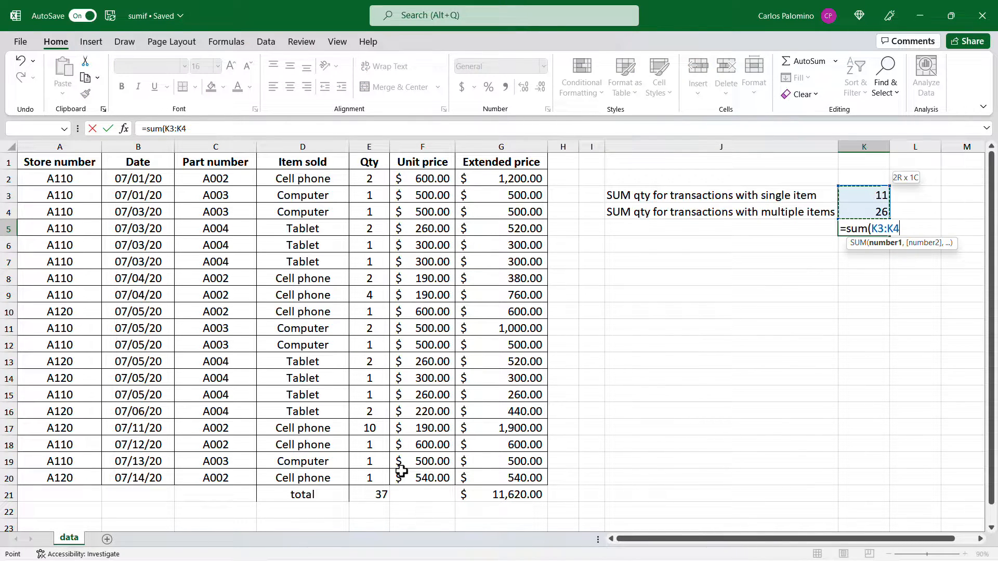
{"action": "key", "text": "Return"}
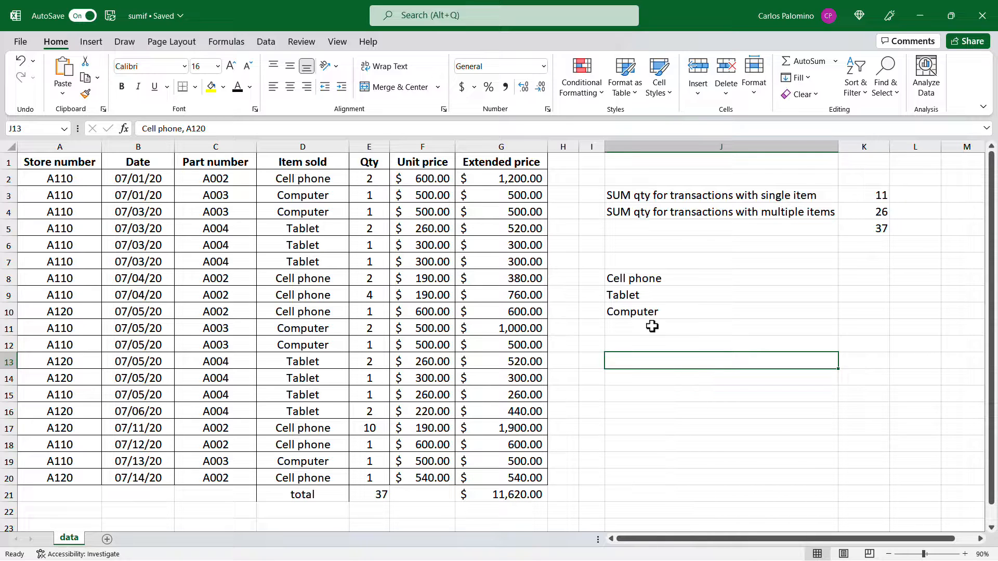
Step: In K8, sum the cell phone quantities with SUMIF, using range D2:D20, the text criterion "Cell phone" and sum range E2:E20
{"action": "left_click", "coordinate": [866, 275]}
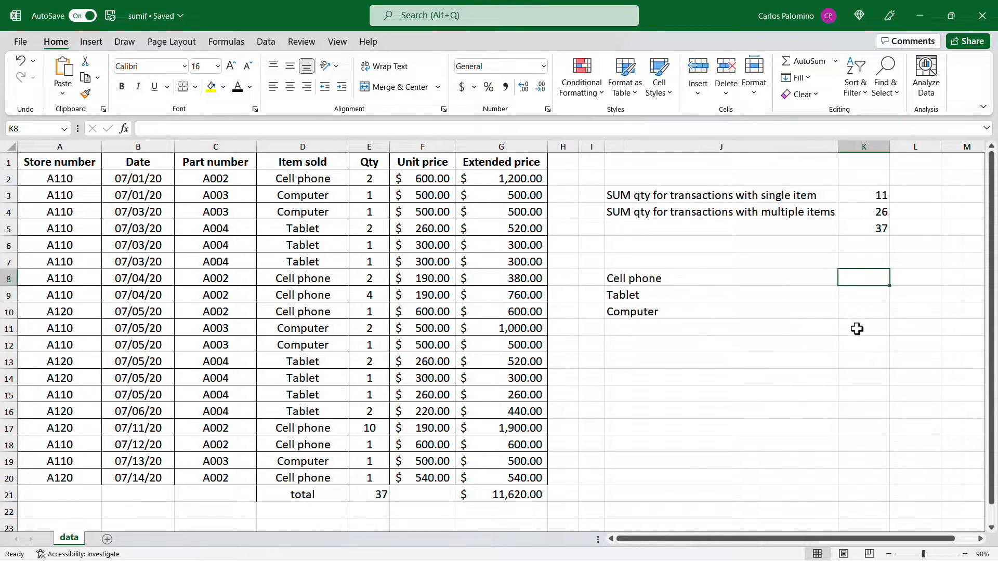
{"action": "type", "text": "="}
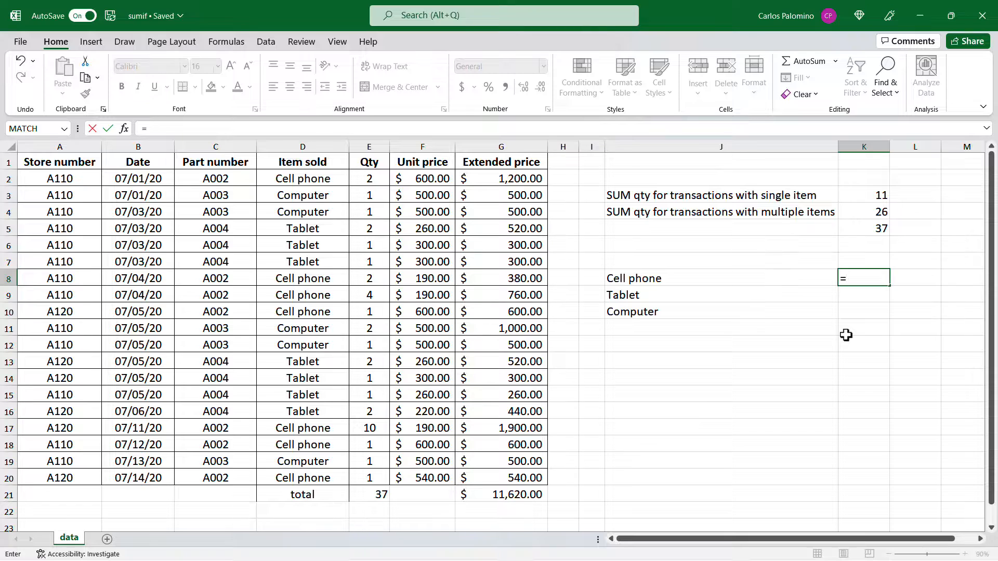
{"action": "type", "text": "sumif"}
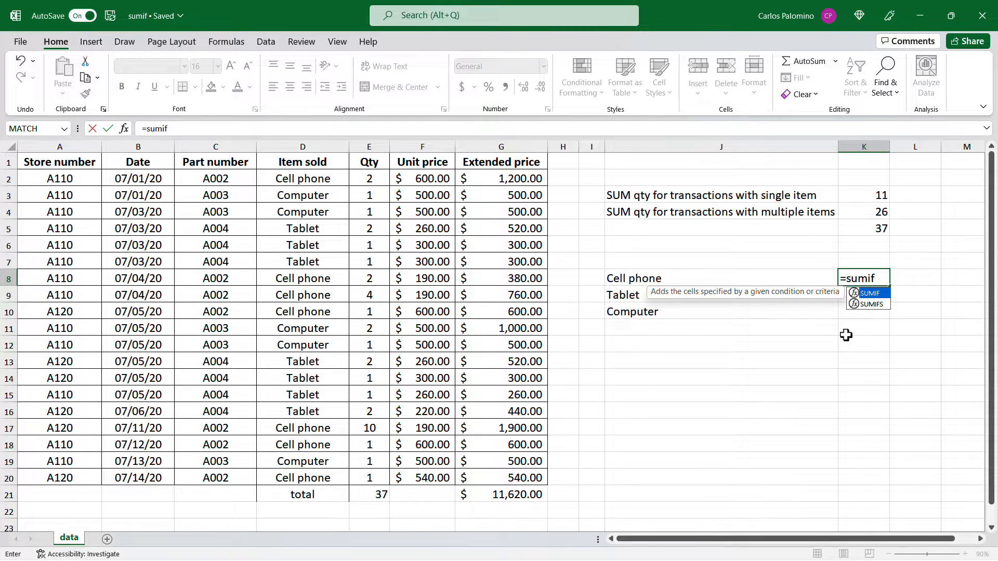
{"action": "type", "text": "("}
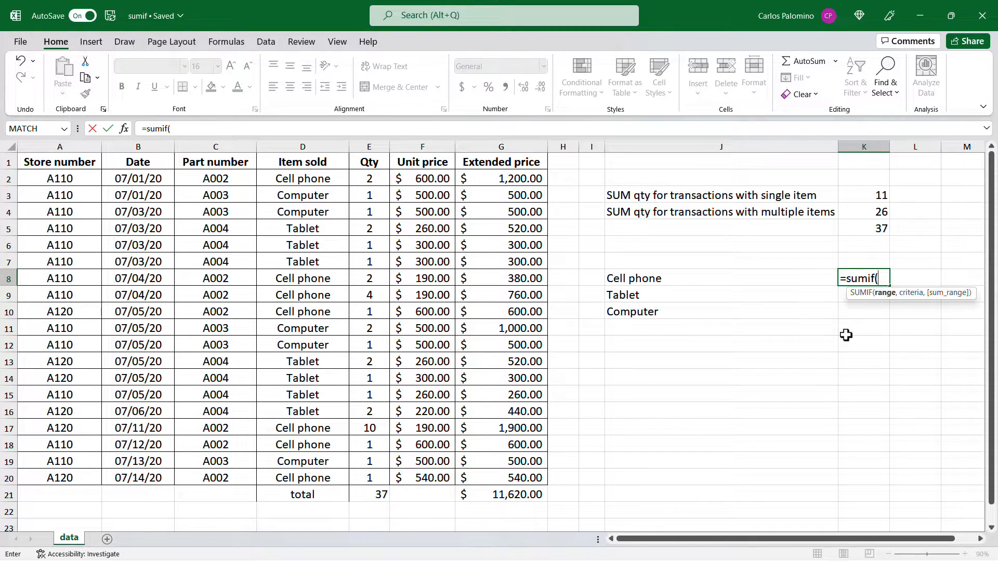
{"action": "left_click_drag", "start_coordinate": [329, 178], "coordinate": [329, 476]}
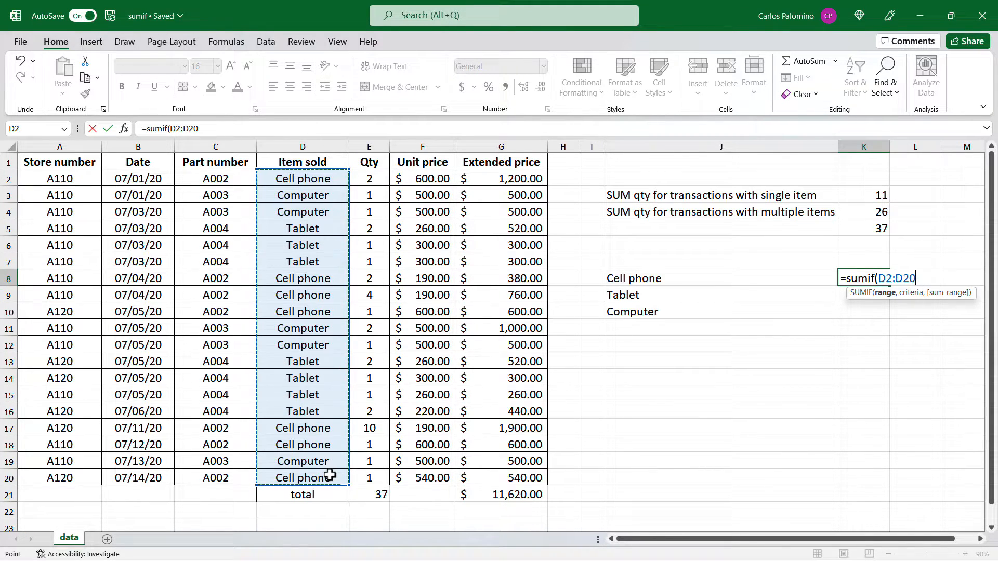
{"action": "type", "text": ","}
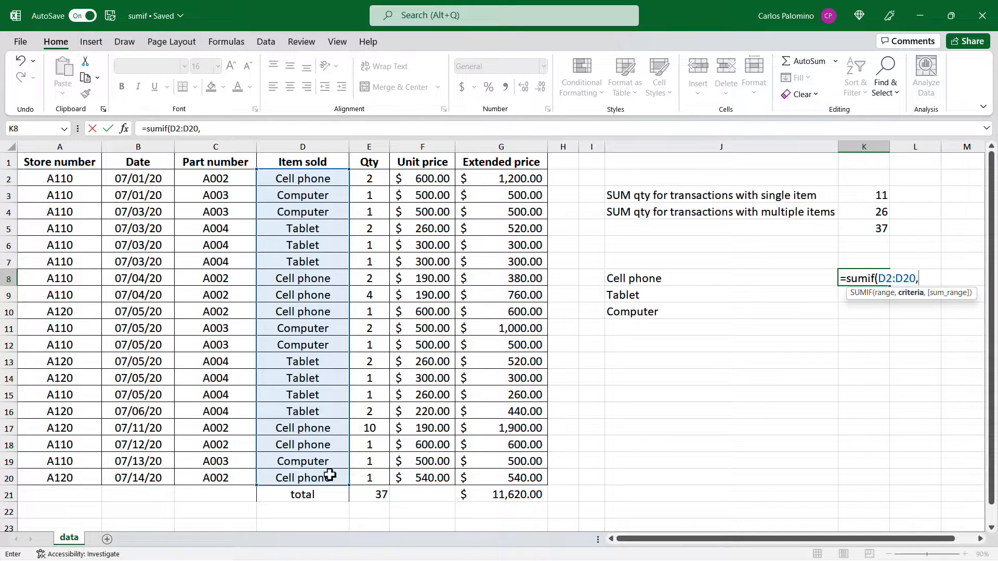
{"action": "type", "text": "\"Cell phone"}
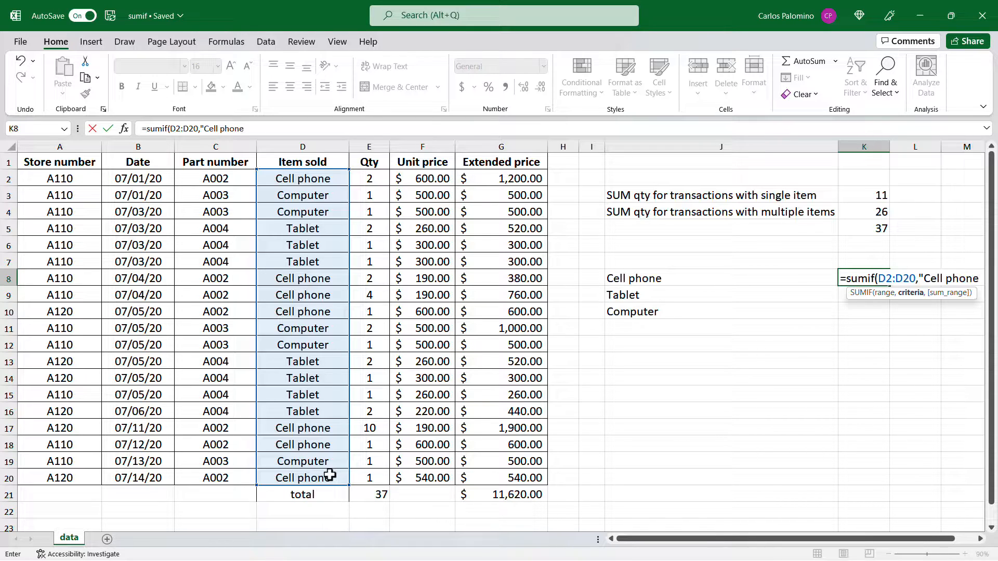
{"action": "type", "text": "\","}
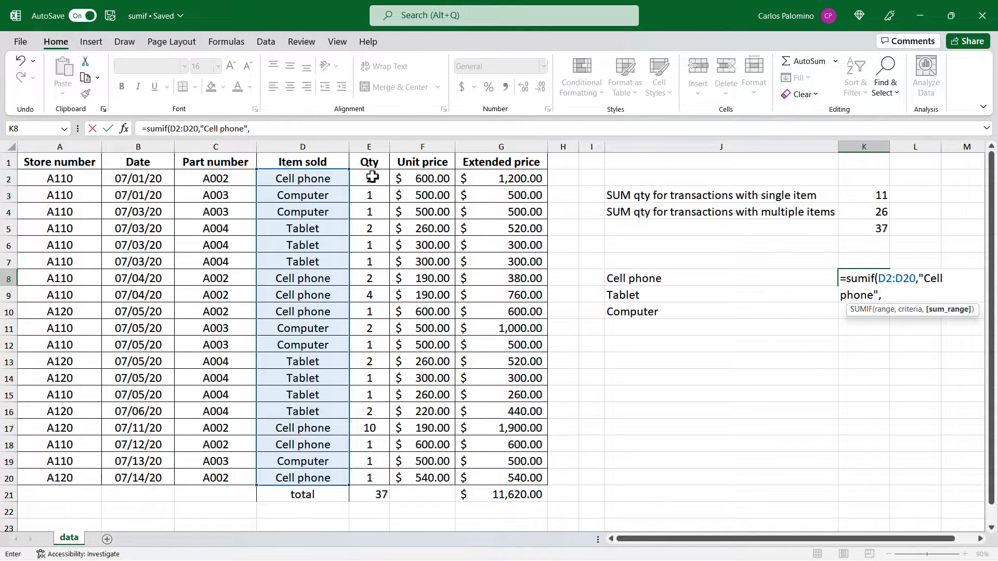
{"action": "left_click_drag", "start_coordinate": [370, 177], "coordinate": [385, 477]}
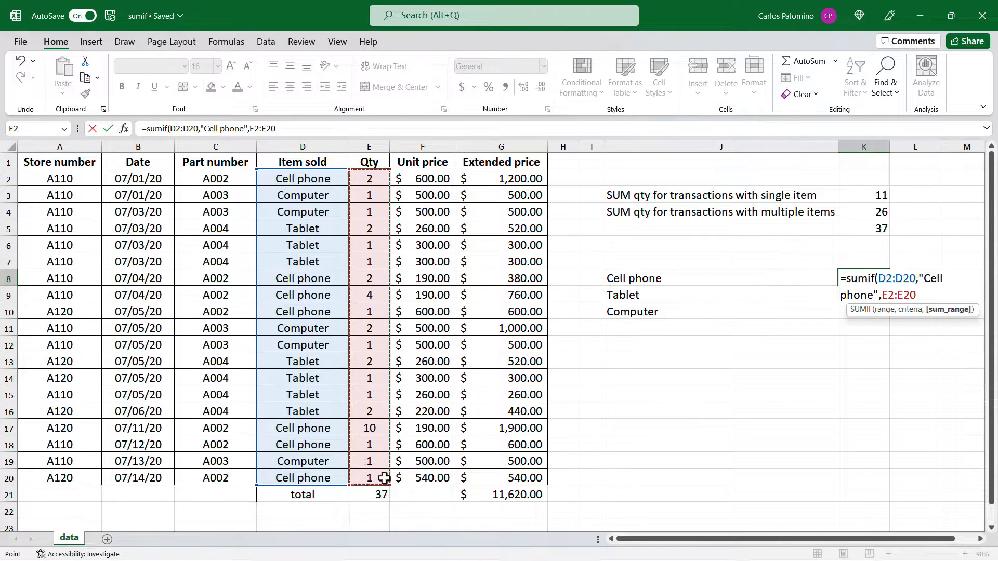
{"action": "key", "text": "Return"}
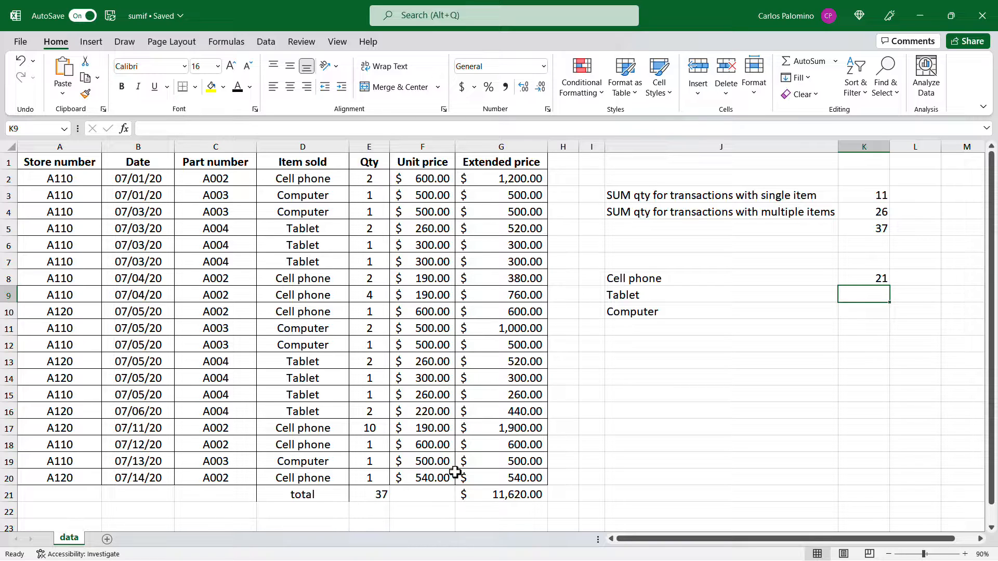
Step: In K9, sum the tablet quantities with SUMIF, using range D2:D20, cell J9 as the criterion and sum range E2:E20
{"action": "type", "text": "="}
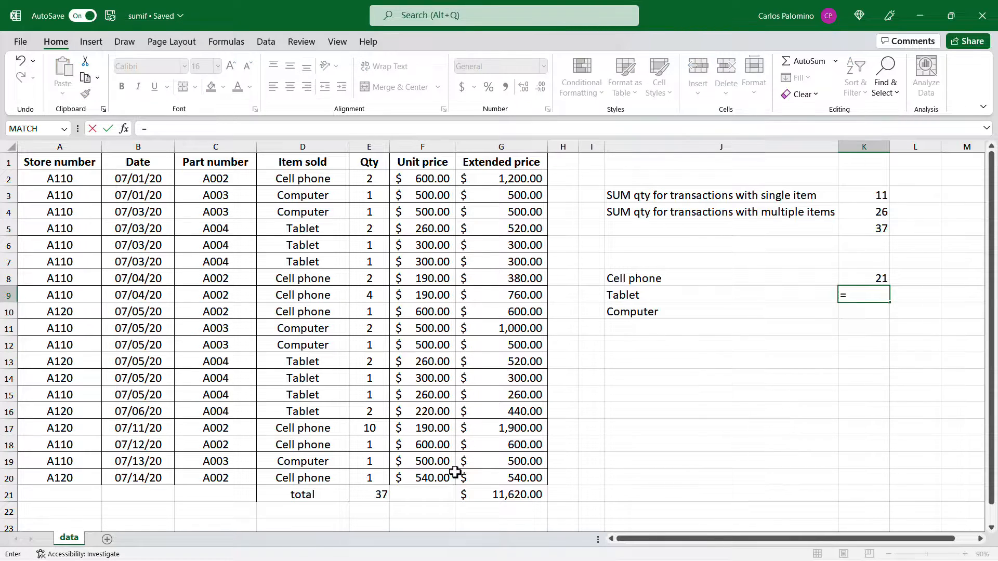
{"action": "type", "text": "sum"}
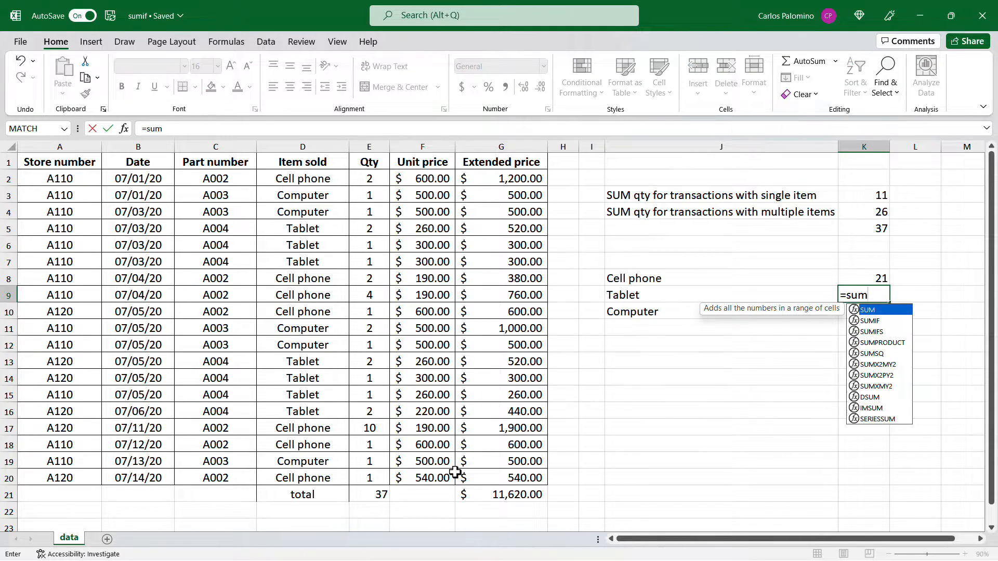
{"action": "type", "text": "if("}
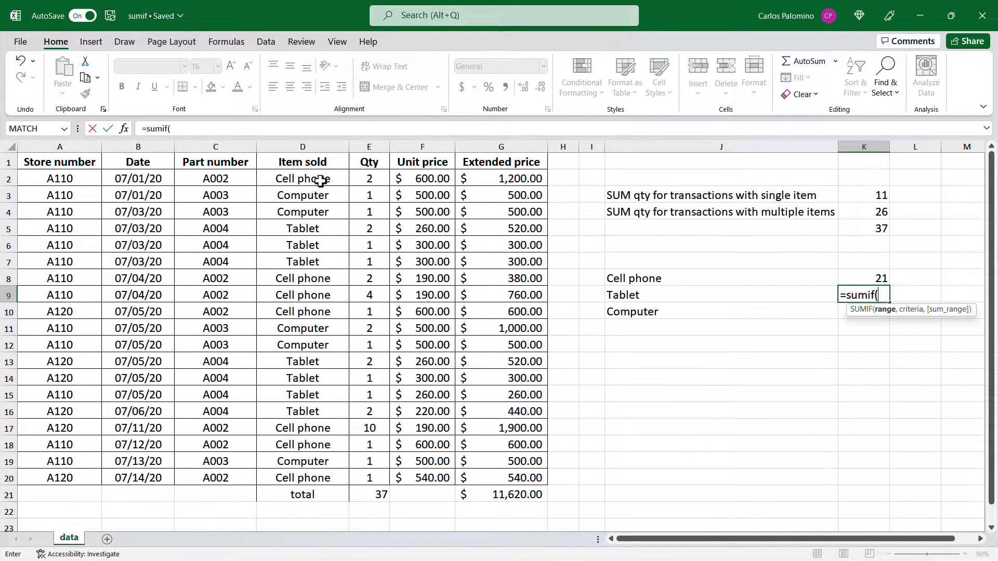
{"action": "left_click_drag", "start_coordinate": [321, 180], "coordinate": [333, 479]}
{"action": "type", "text": ","}
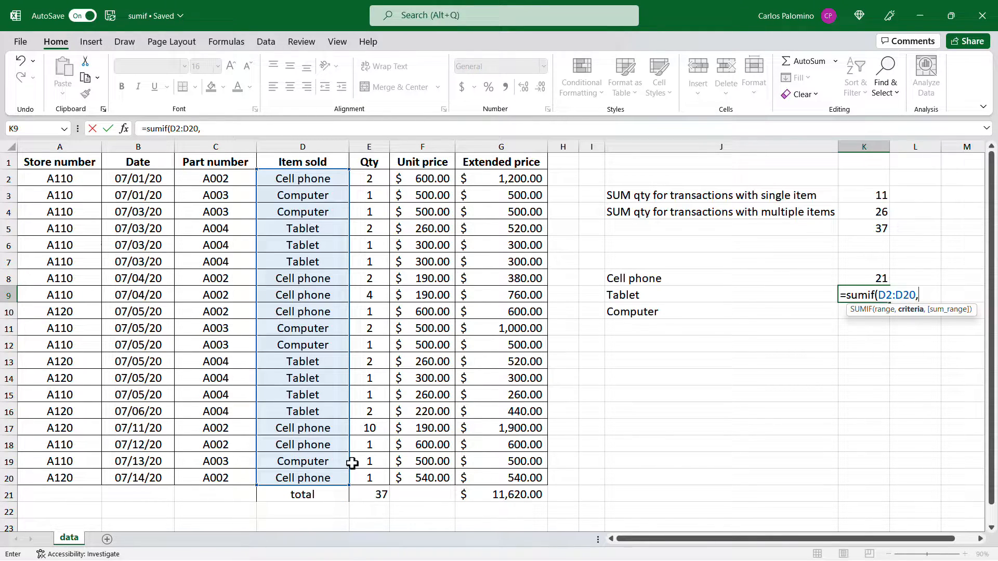
{"action": "left_click", "coordinate": [652, 295]}
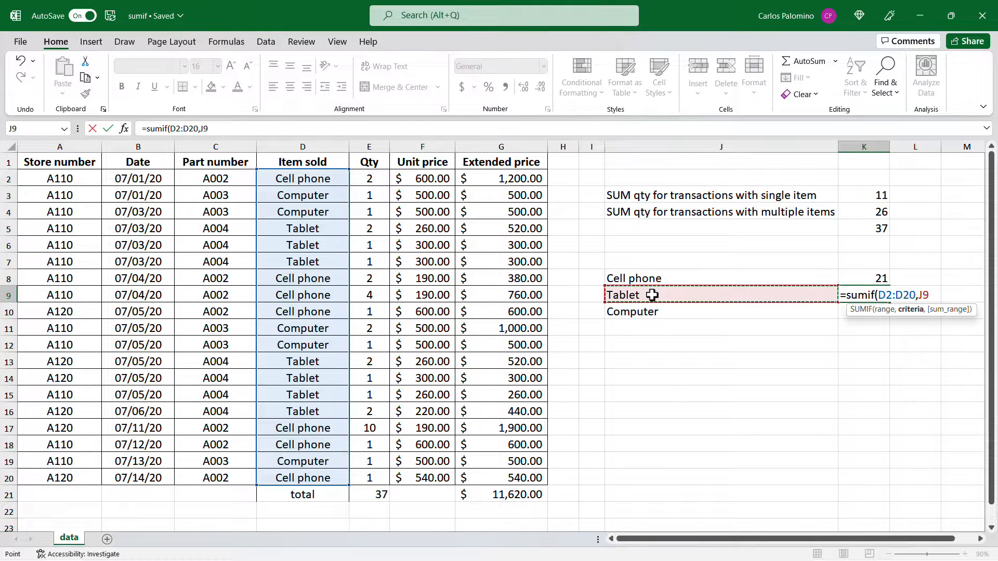
{"action": "type", "text": ","}
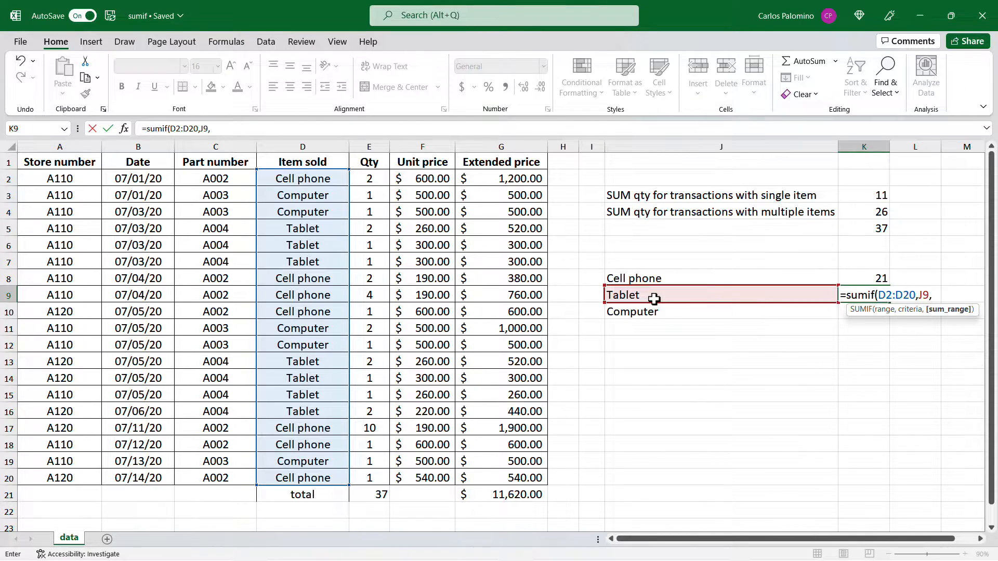
{"action": "left_click_drag", "start_coordinate": [369, 178], "coordinate": [369, 479]}
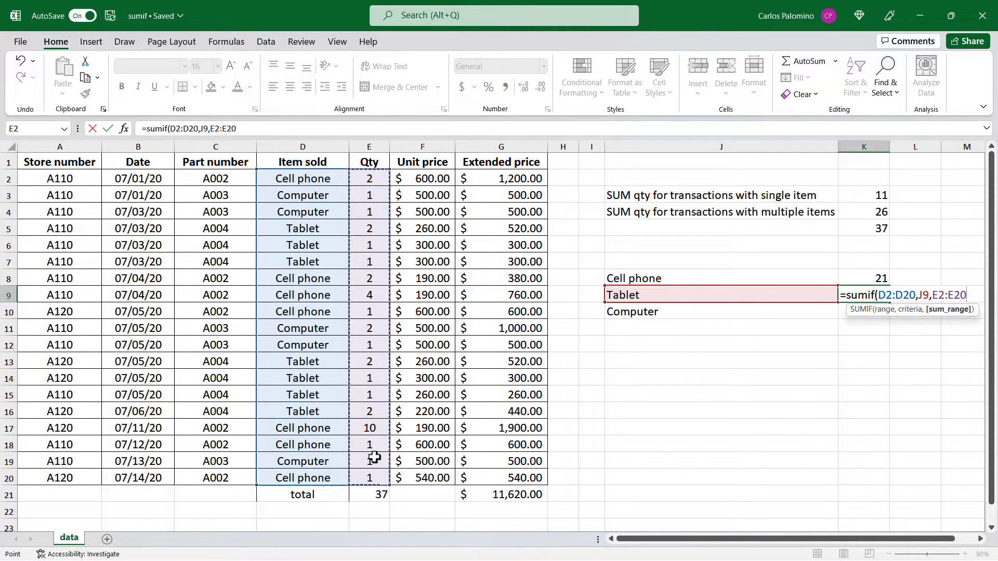
{"action": "type", "text": ")"}
{"action": "key", "text": "Return"}
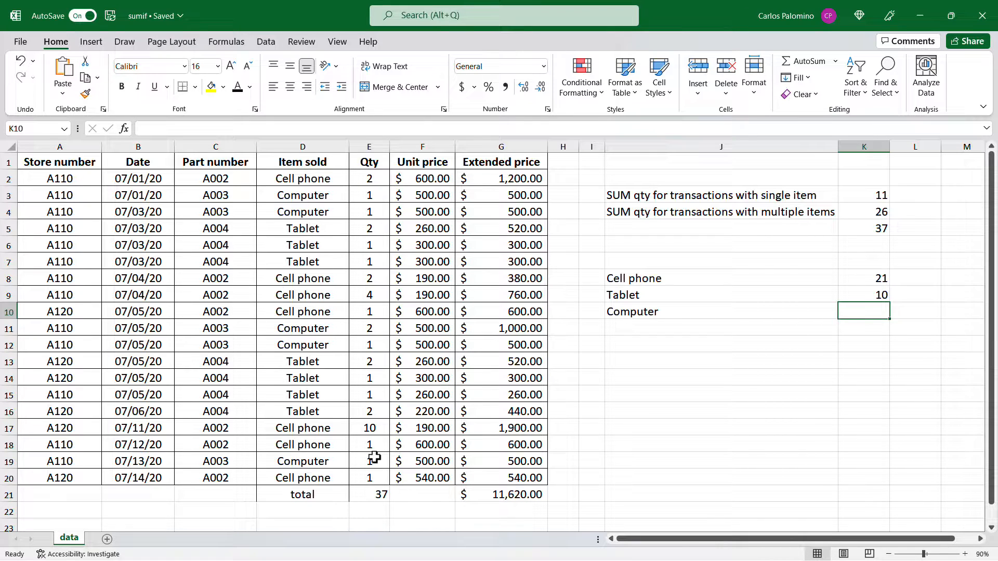
Step: In K10, sum the computer quantities with SUMIF, using range D2:D20, cell J10 as the criterion and sum range E2:E20
{"action": "type", "text": "=sumif"}
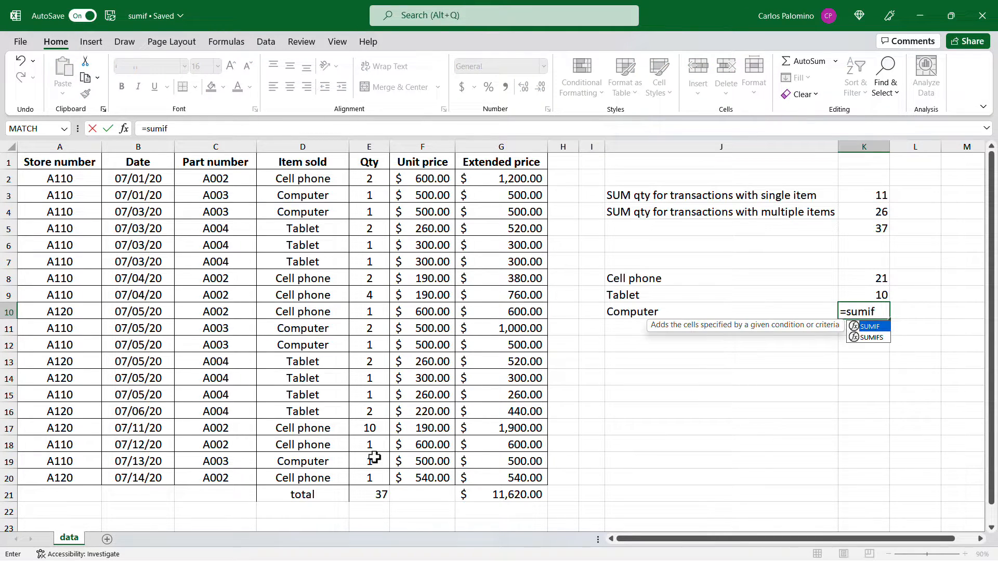
{"action": "type", "text": "("}
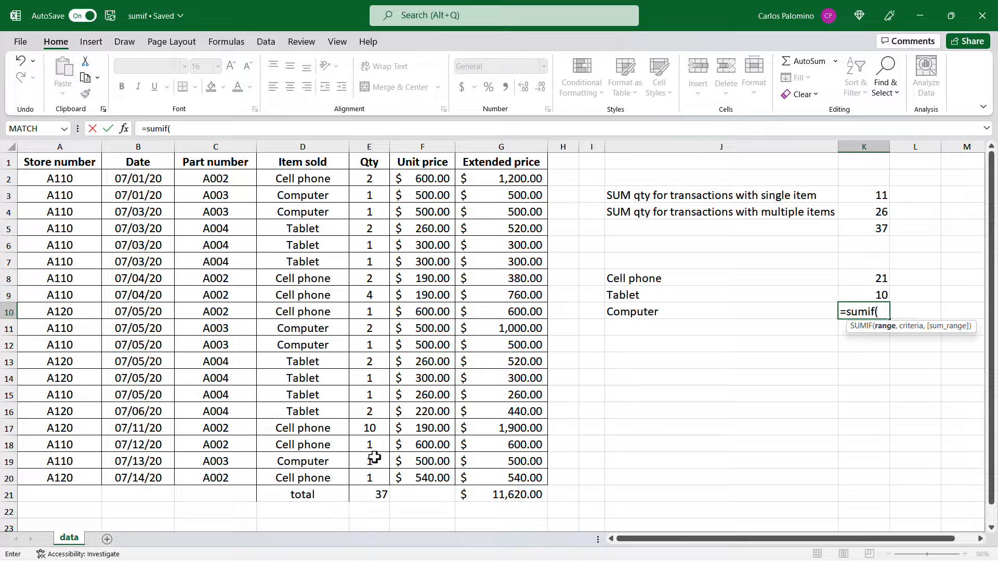
{"action": "left_click_drag", "start_coordinate": [327, 178], "coordinate": [303, 479]}
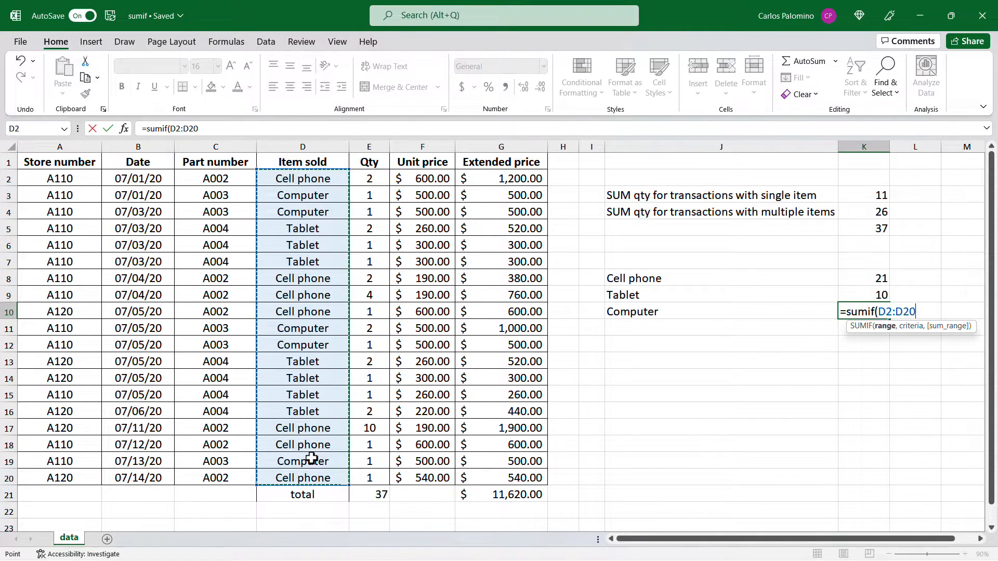
{"action": "type", "text": ","}
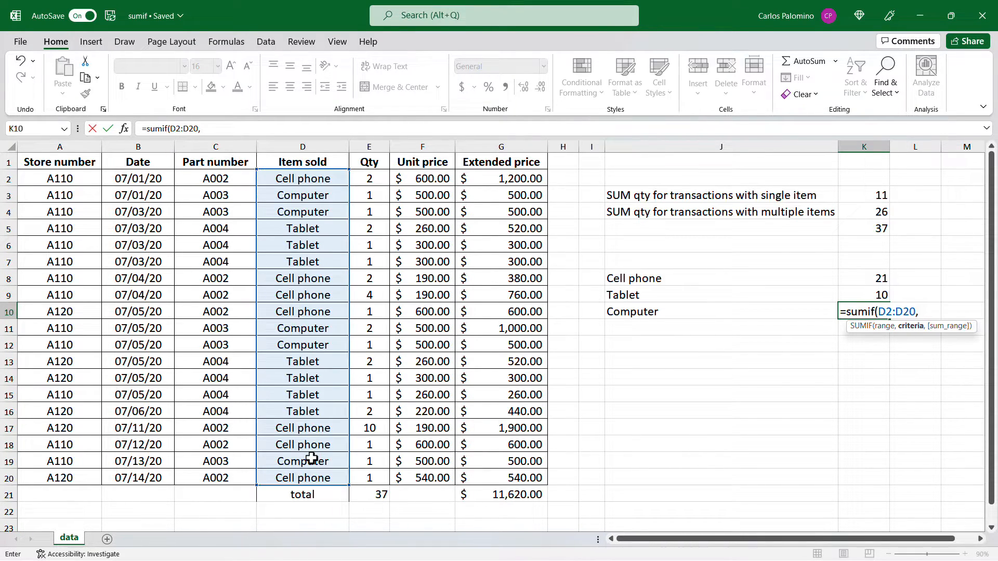
{"action": "left_click", "coordinate": [675, 312]}
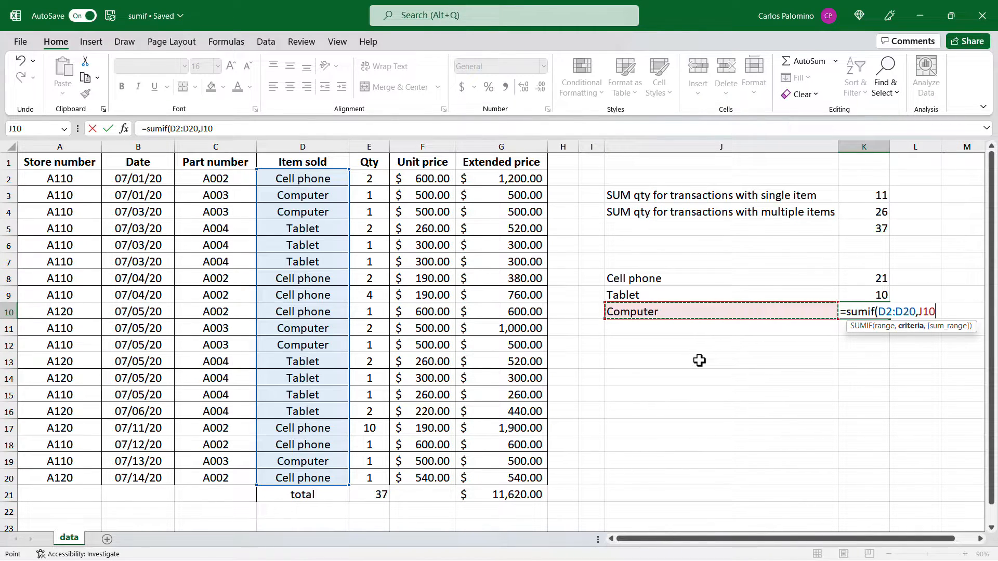
{"action": "type", "text": ","}
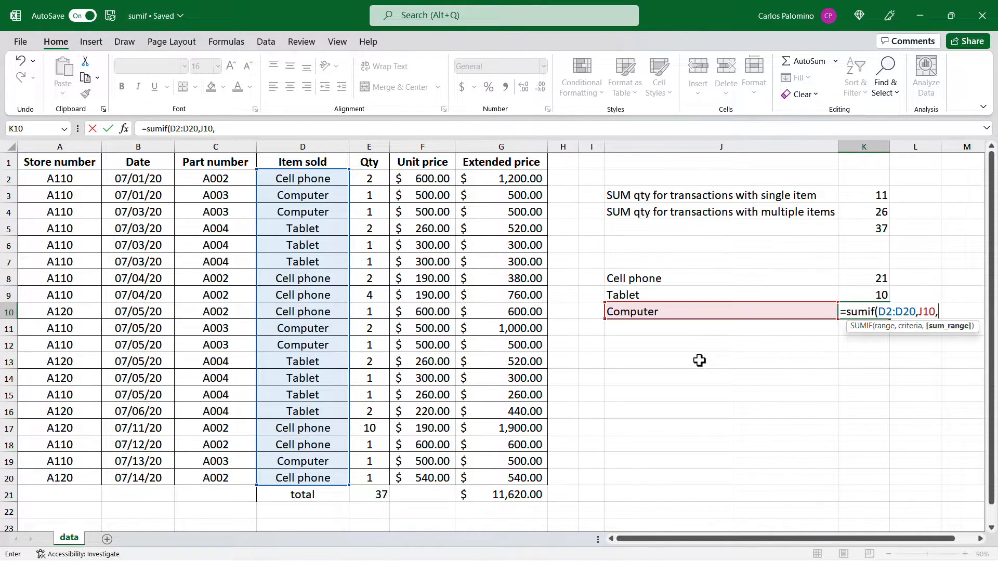
{"action": "left_click_drag", "start_coordinate": [370, 178], "coordinate": [378, 471]}
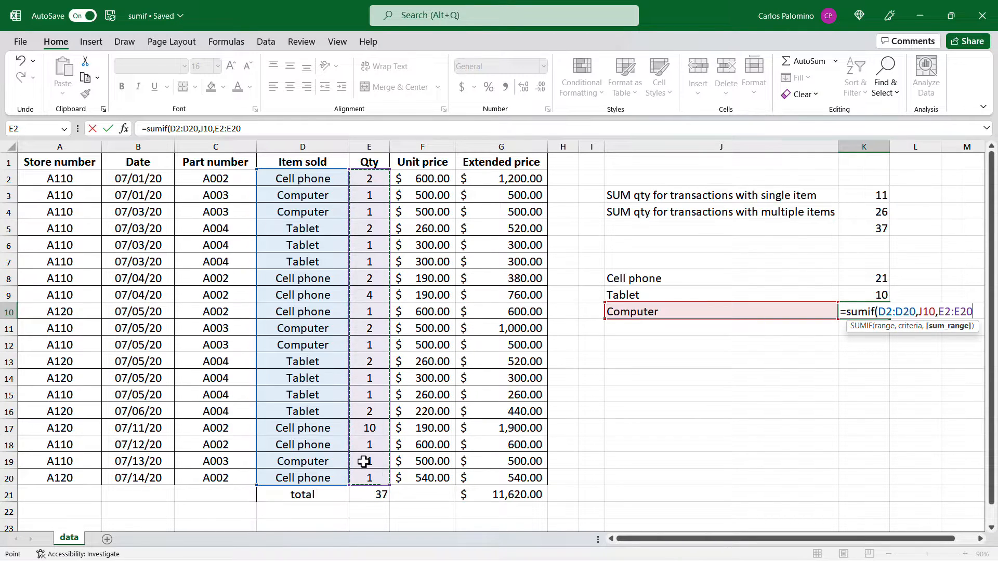
{"action": "type", "text": ")"}
{"action": "key", "text": "Return"}
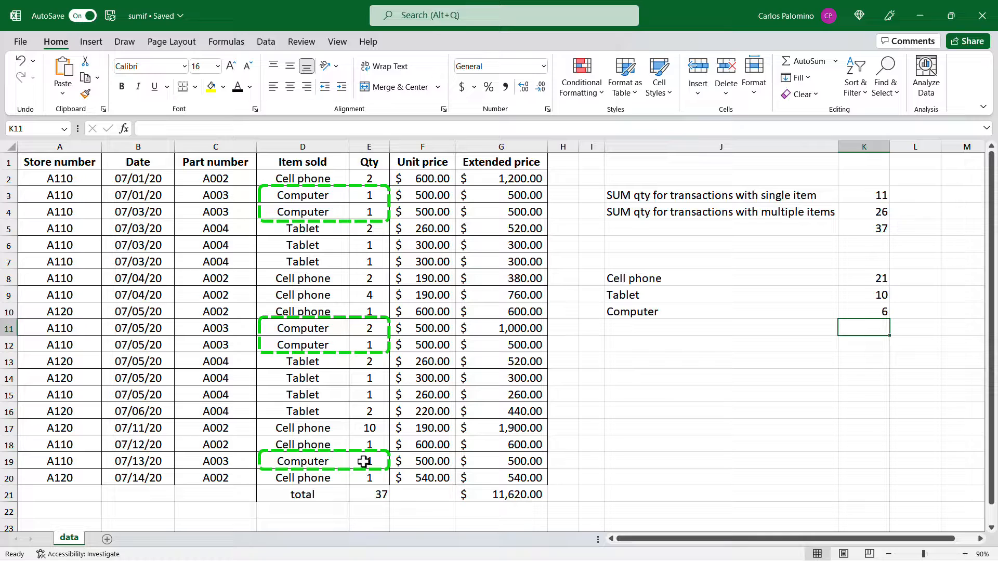
Step: Total the three item quantity results K8:K10 in K11 with a SUM formula
{"action": "type", "text": "=sum("}
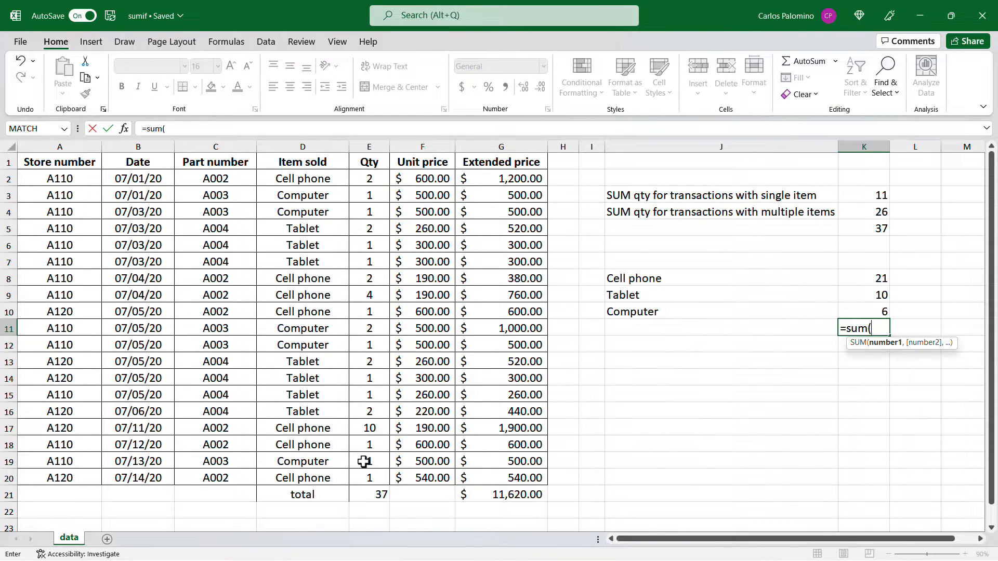
{"action": "key", "text": "Up"}
{"action": "key", "text": "shift+Up"}
{"action": "key", "text": "shift+Up"}
{"action": "key", "text": "Return"}
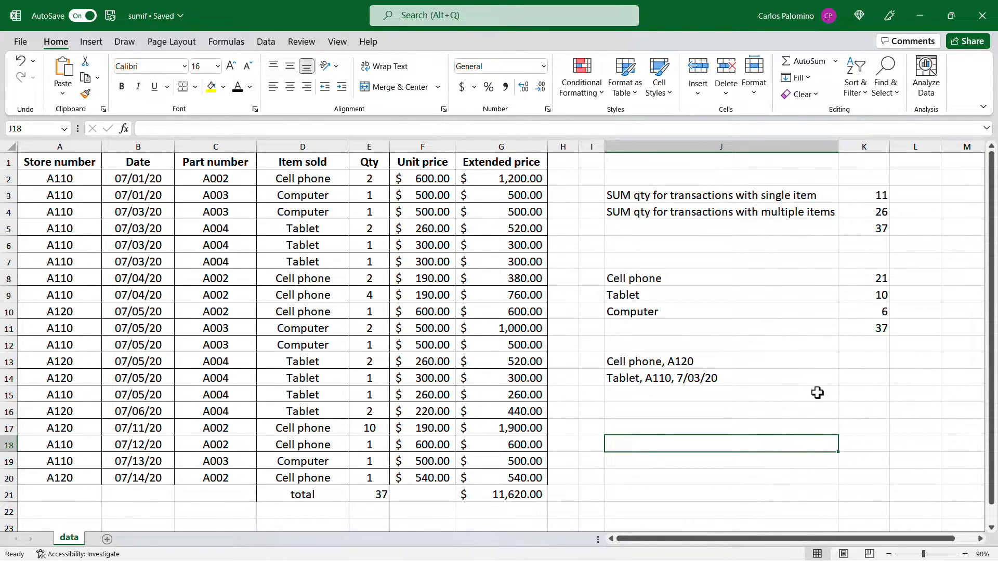
Step: In K13, sum the quantities E2:E20 with SUMIFS where D2:D20 matches "Cell phone" and A2:A20 matches "A120"
{"action": "left_click", "coordinate": [867, 364]}
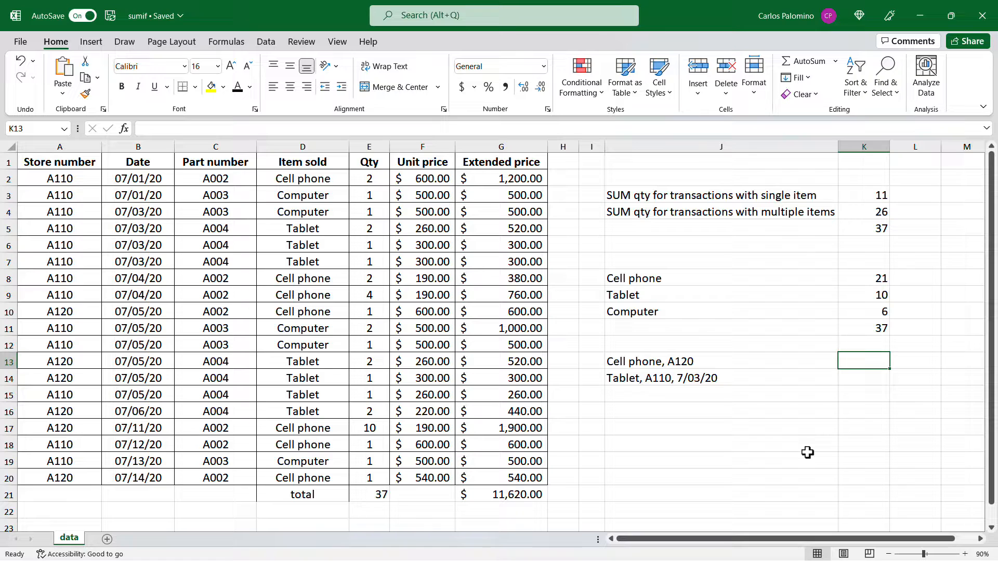
{"action": "type", "text": "=sum"}
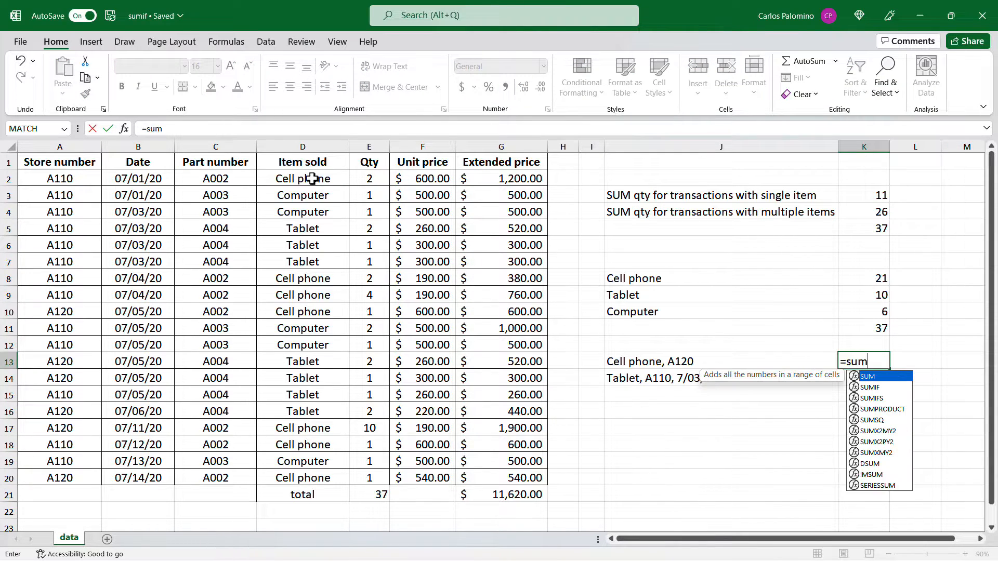
{"action": "type", "text": "ifs("}
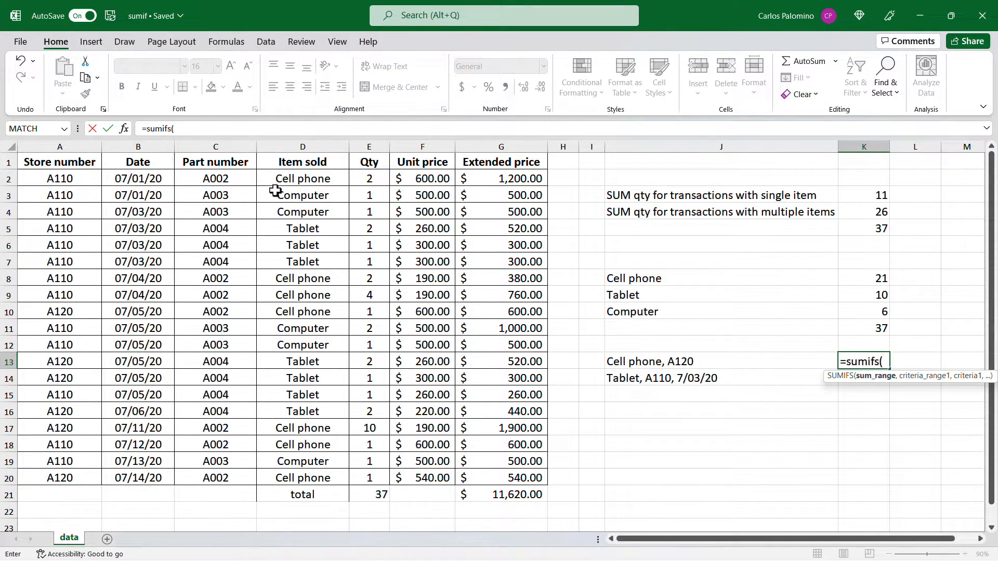
{"action": "left_click_drag", "start_coordinate": [369, 180], "coordinate": [383, 471]}
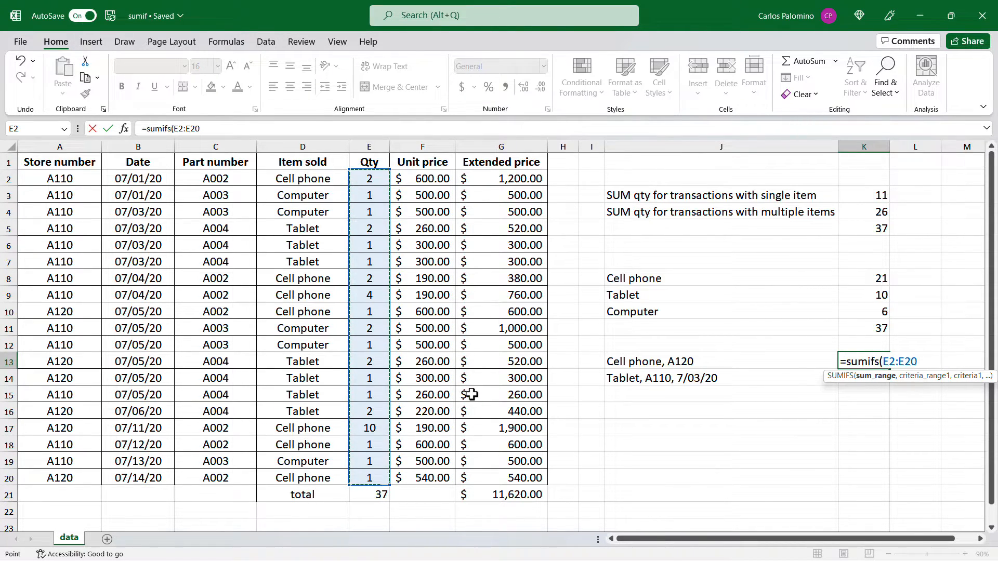
{"action": "type", "text": ","}
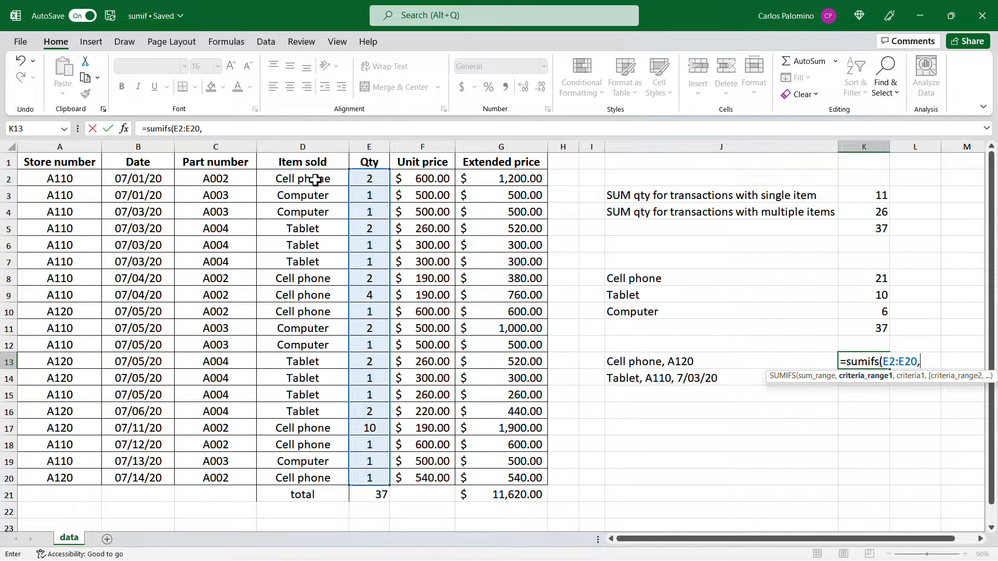
{"action": "left_click_drag", "start_coordinate": [316, 179], "coordinate": [318, 478]}
{"action": "type", "text": ","}
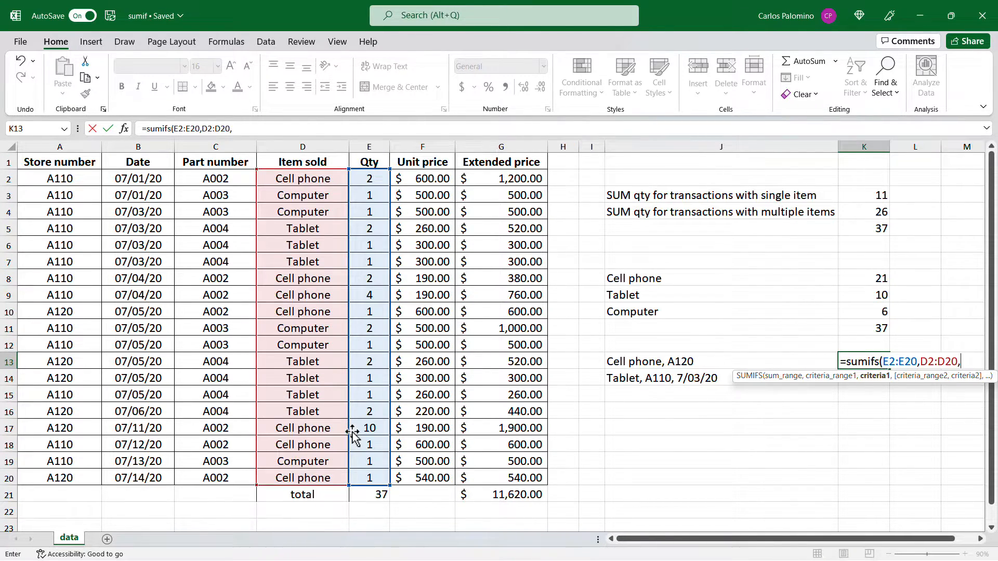
{"action": "type", "text": "\"Cell phone"}
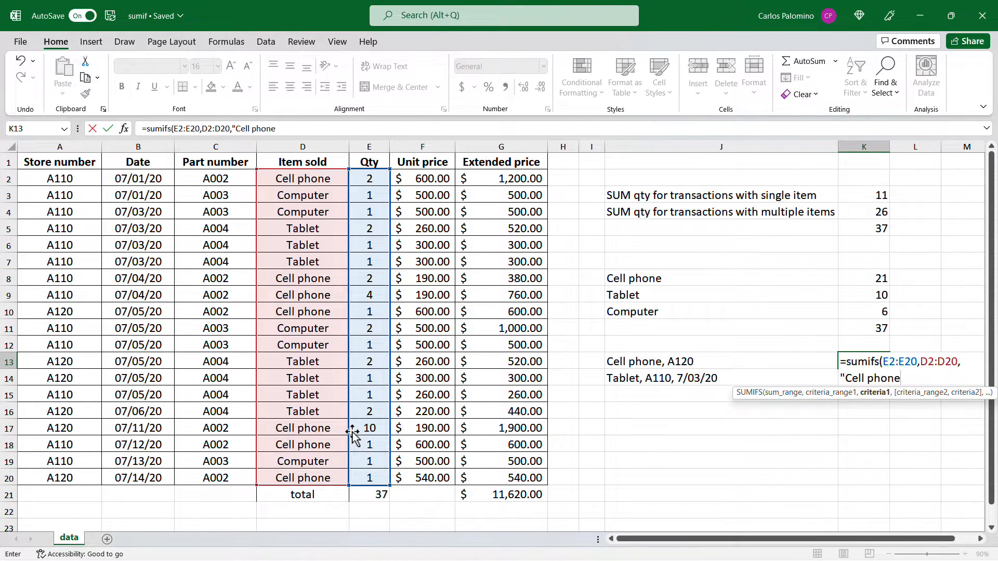
{"action": "type", "text": "\","}
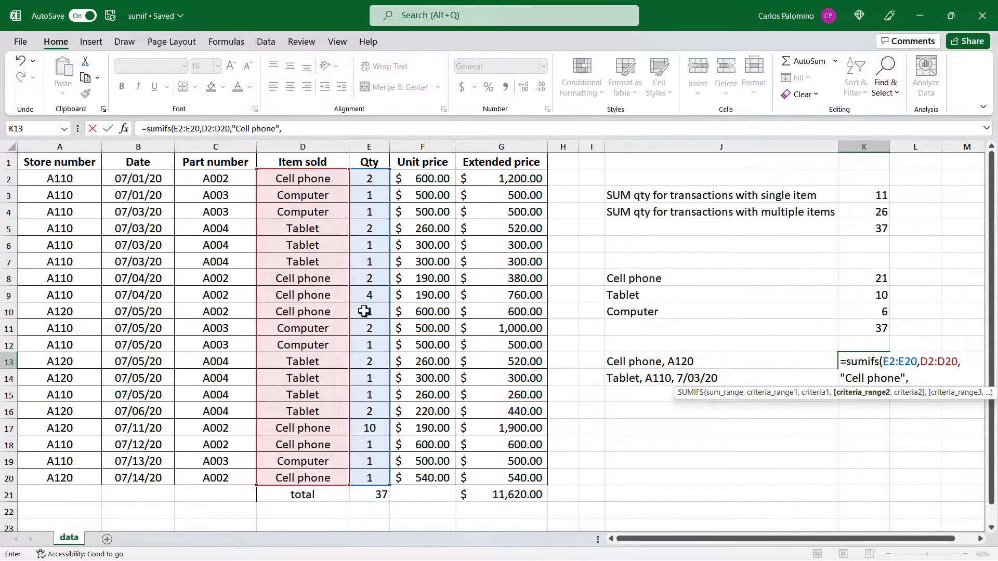
{"action": "left_click_drag", "start_coordinate": [49, 178], "coordinate": [64, 475]}
{"action": "type", "text": ","}
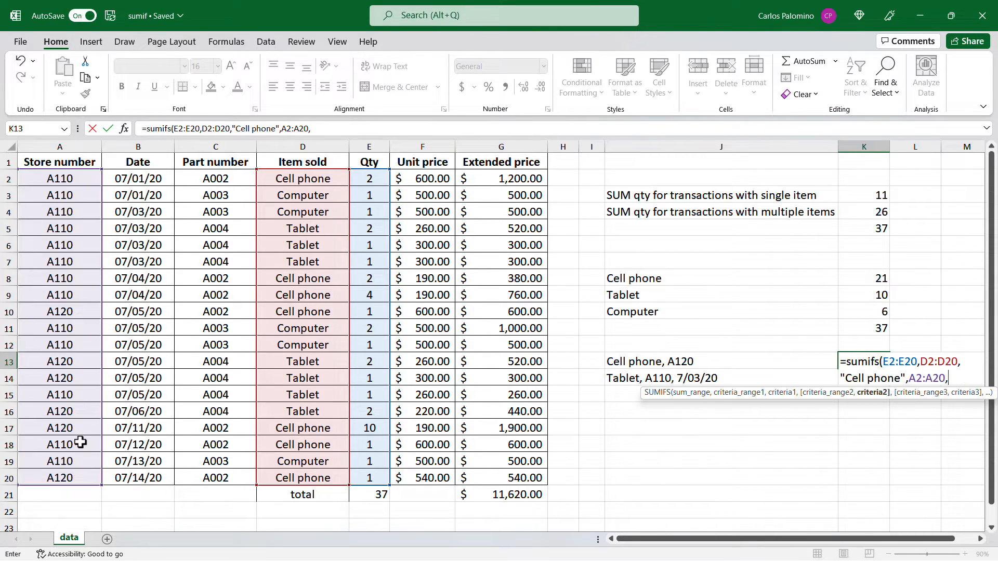
{"action": "type", "text": "\"A120\")"}
{"action": "key", "text": "Return"}
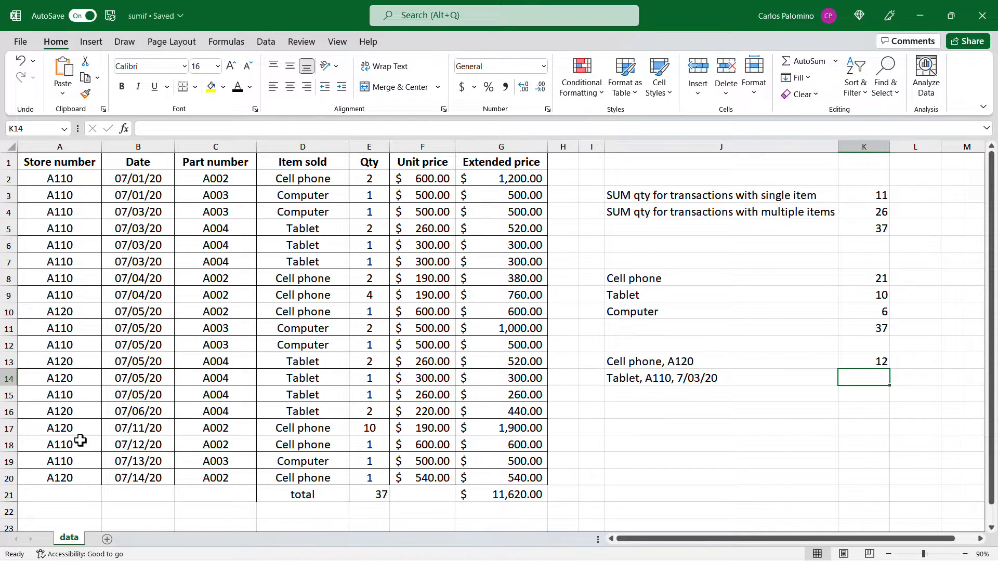
Step: In K14, sum the quantities E2:E20 with SUMIFS where D2:D20 matches "Tablet", A2:A20 matches "A110" and B2:B20 matches "7/03/20"
{"action": "type", "text": "=s"}
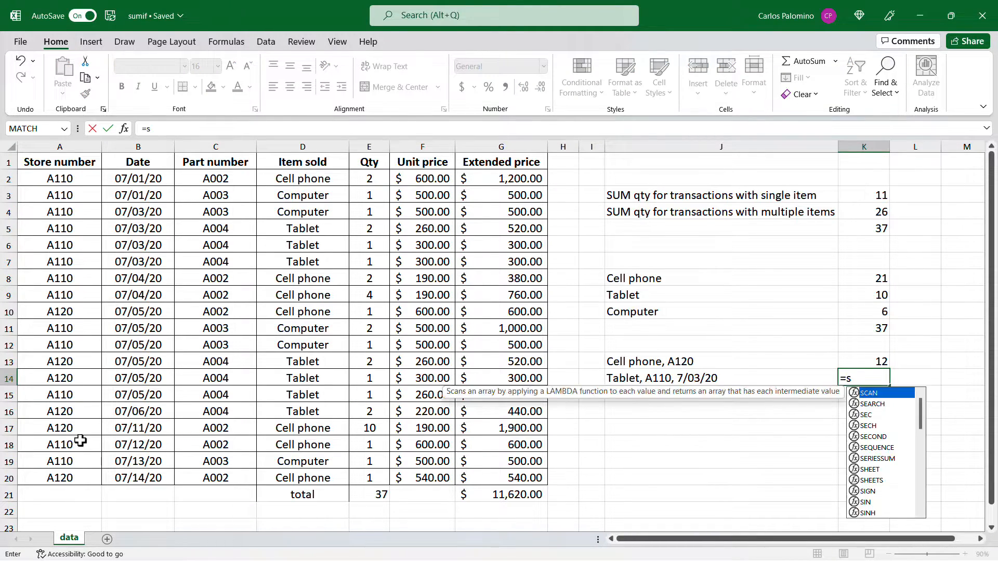
{"action": "type", "text": "umifs("}
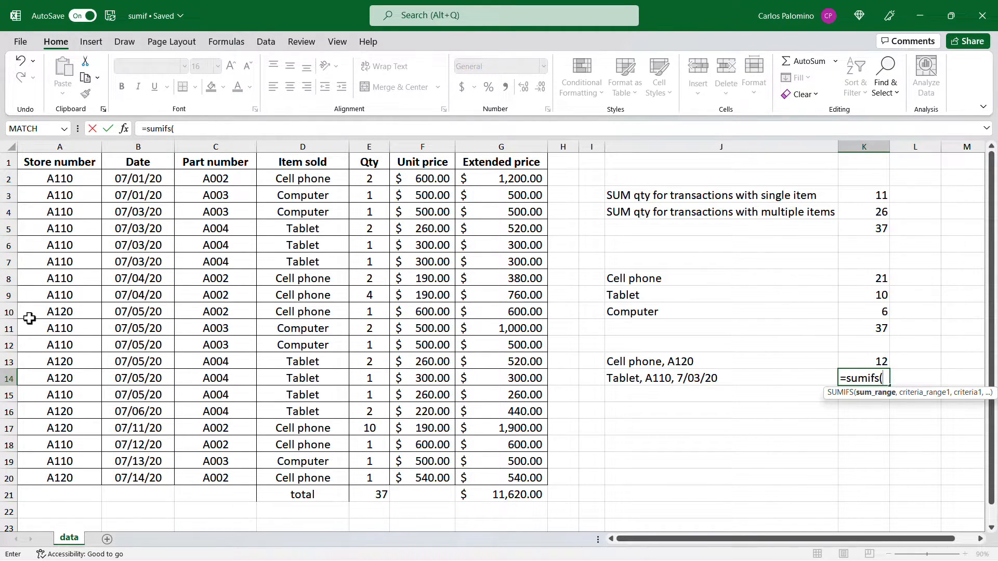
{"action": "left_click_drag", "start_coordinate": [362, 179], "coordinate": [372, 484]}
{"action": "type", "text": ","}
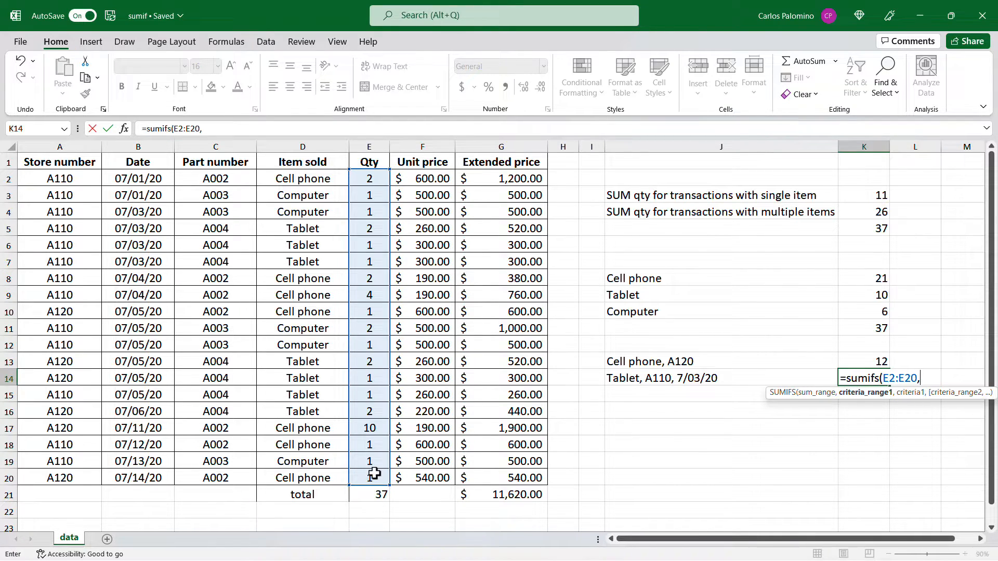
{"action": "left_click_drag", "start_coordinate": [325, 178], "coordinate": [321, 475]}
{"action": "type", "text": ","}
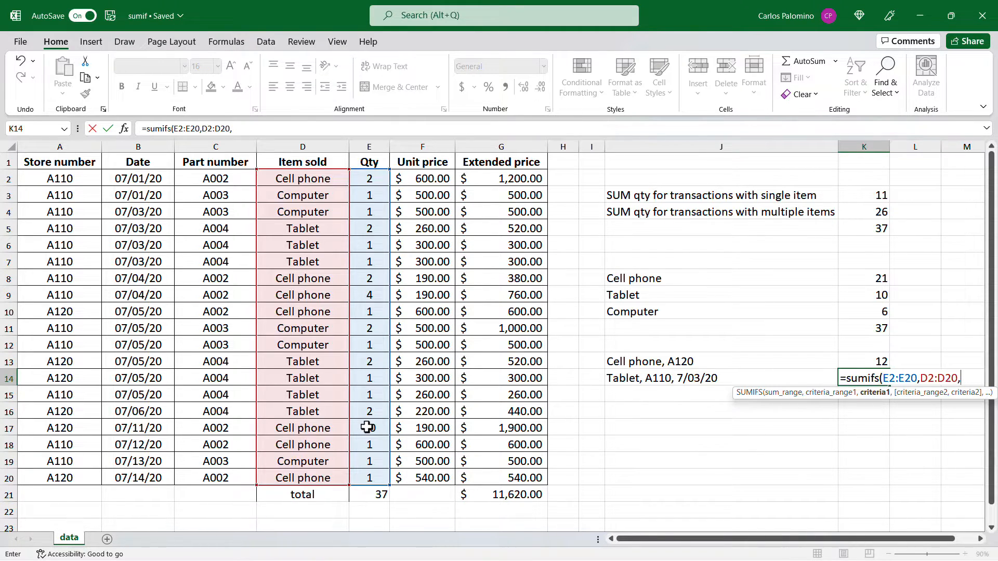
{"action": "type", "text": "\"Tabl"}
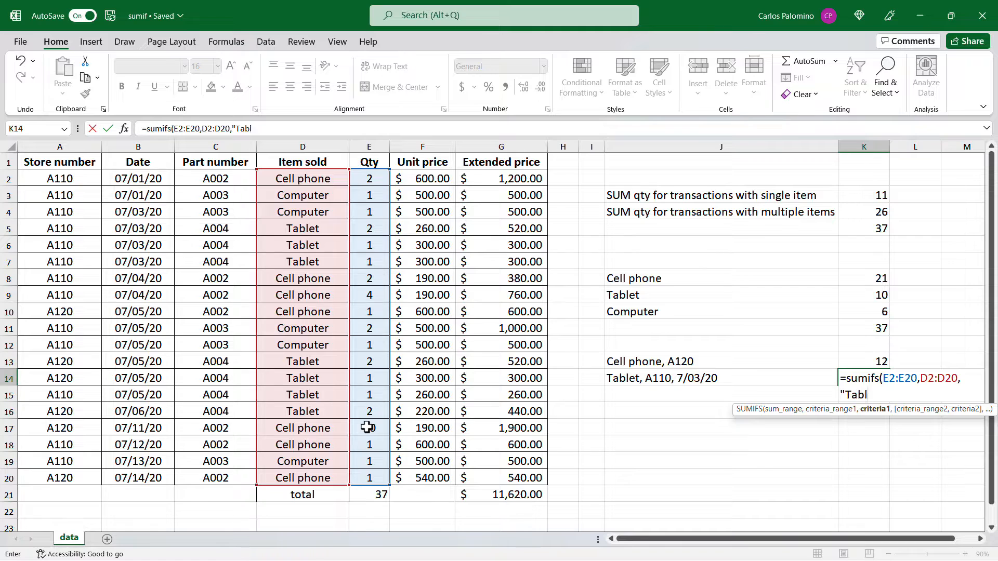
{"action": "type", "text": "et\","}
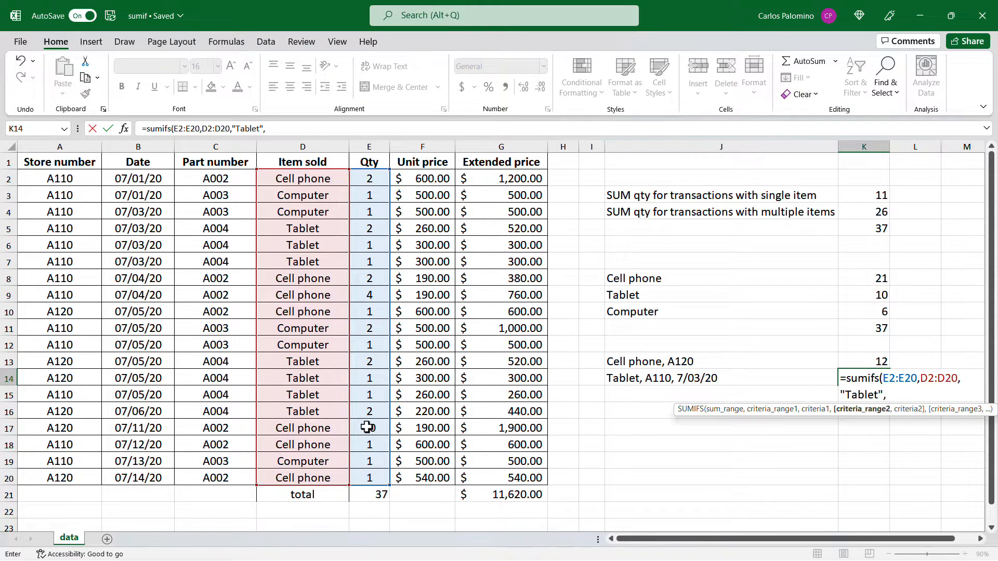
{"action": "left_click_drag", "start_coordinate": [89, 179], "coordinate": [69, 483]}
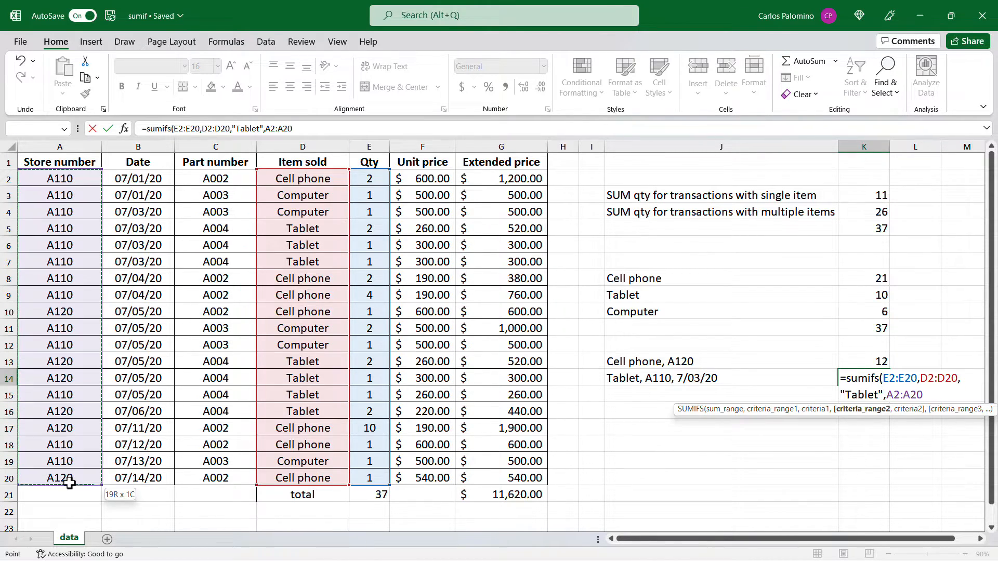
{"action": "type", "text": ","}
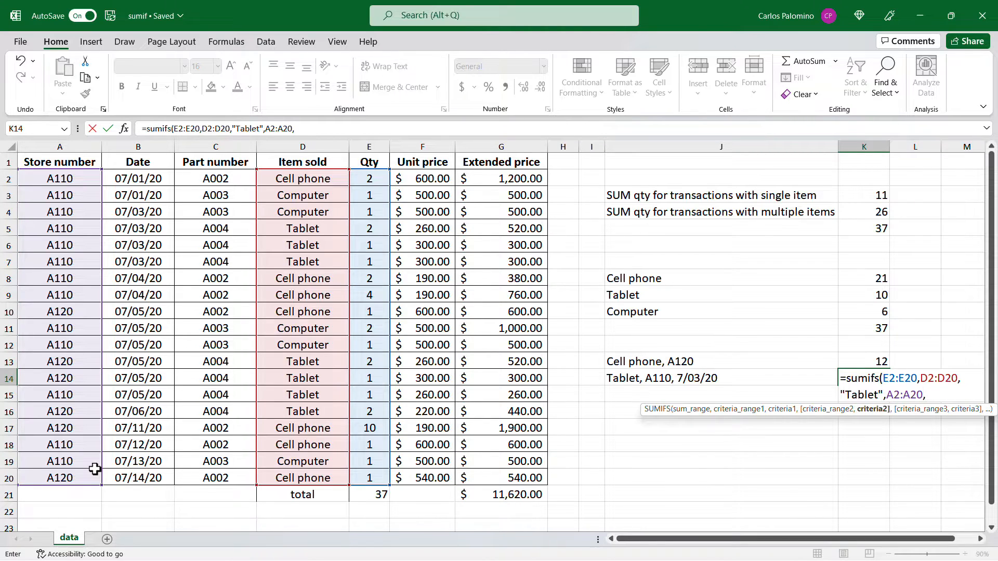
{"action": "type", "text": "\"A110\","}
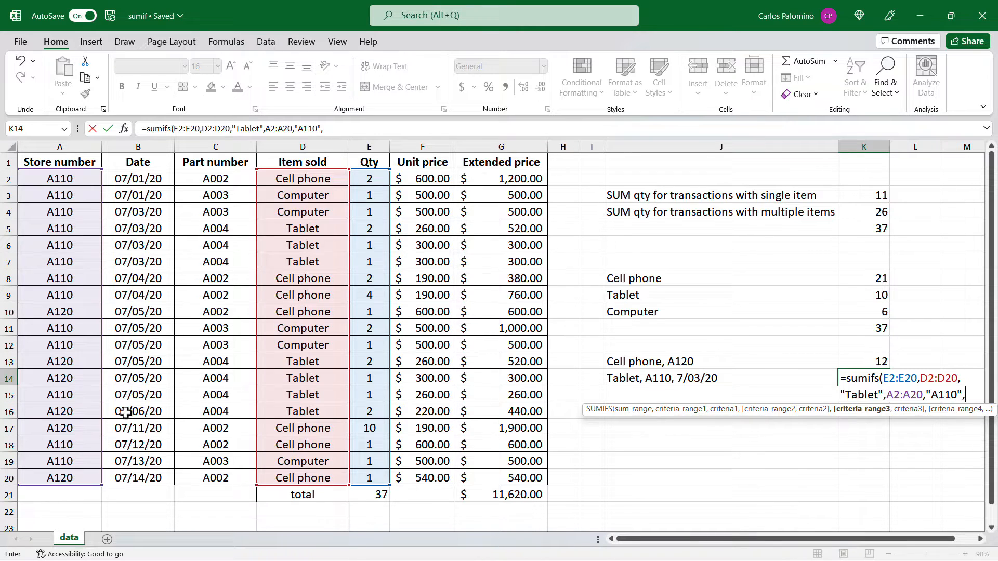
{"action": "left_click", "coordinate": [156, 180]}
{"action": "left_click_drag", "start_coordinate": [156, 191], "coordinate": [141, 476]}
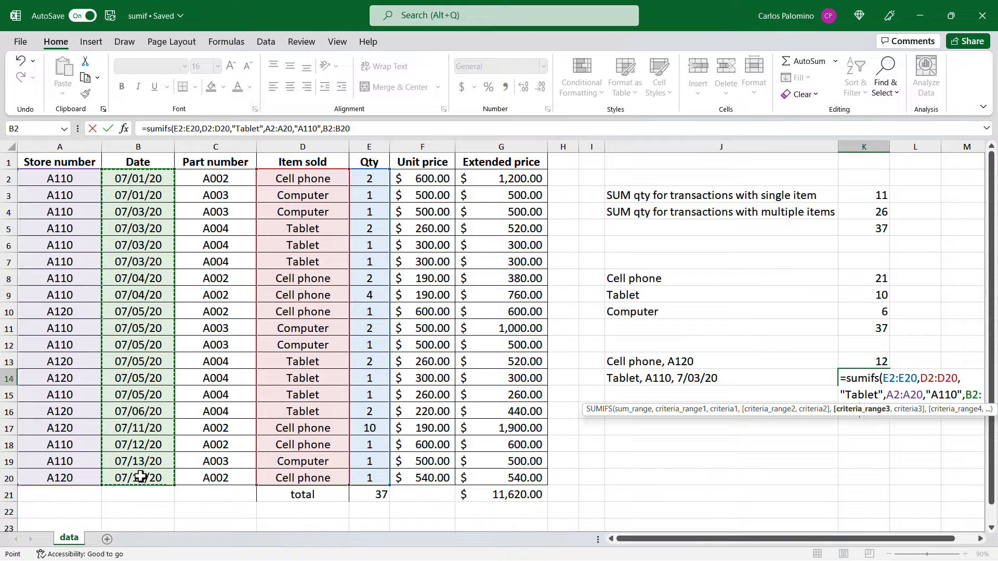
{"action": "type", "text": ","}
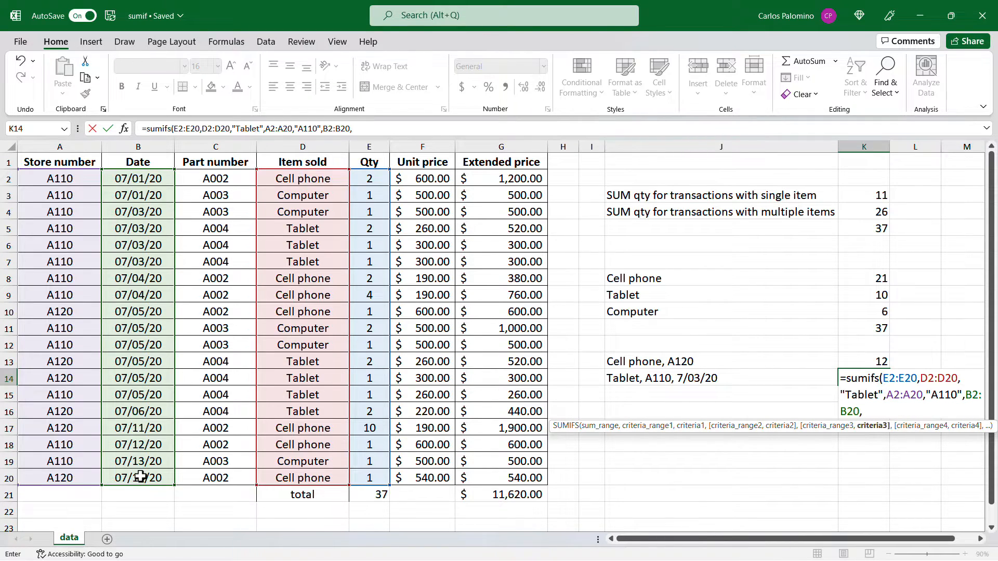
{"action": "type", "text": "\"7/03/20\")"}
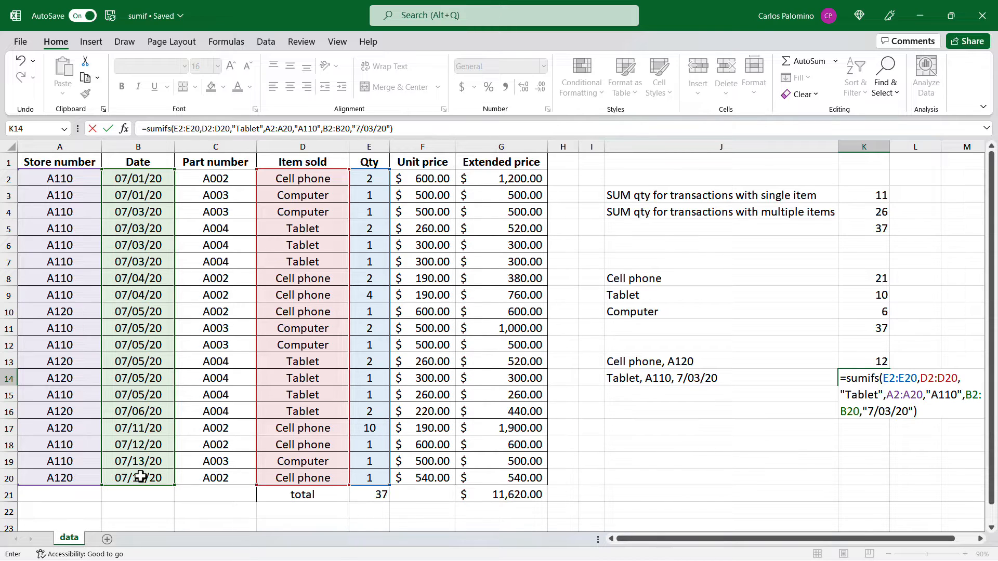
{"action": "key", "text": "Return"}
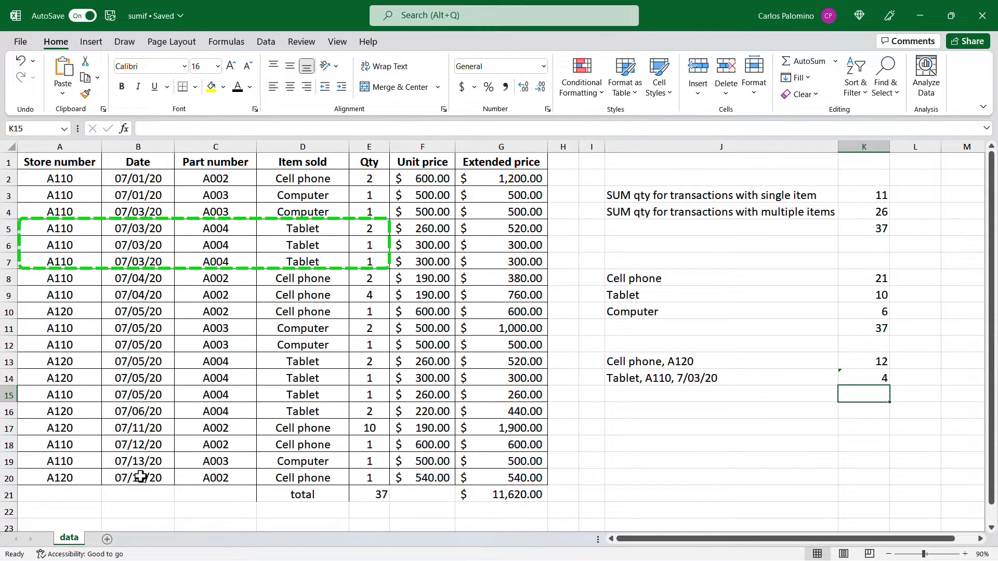